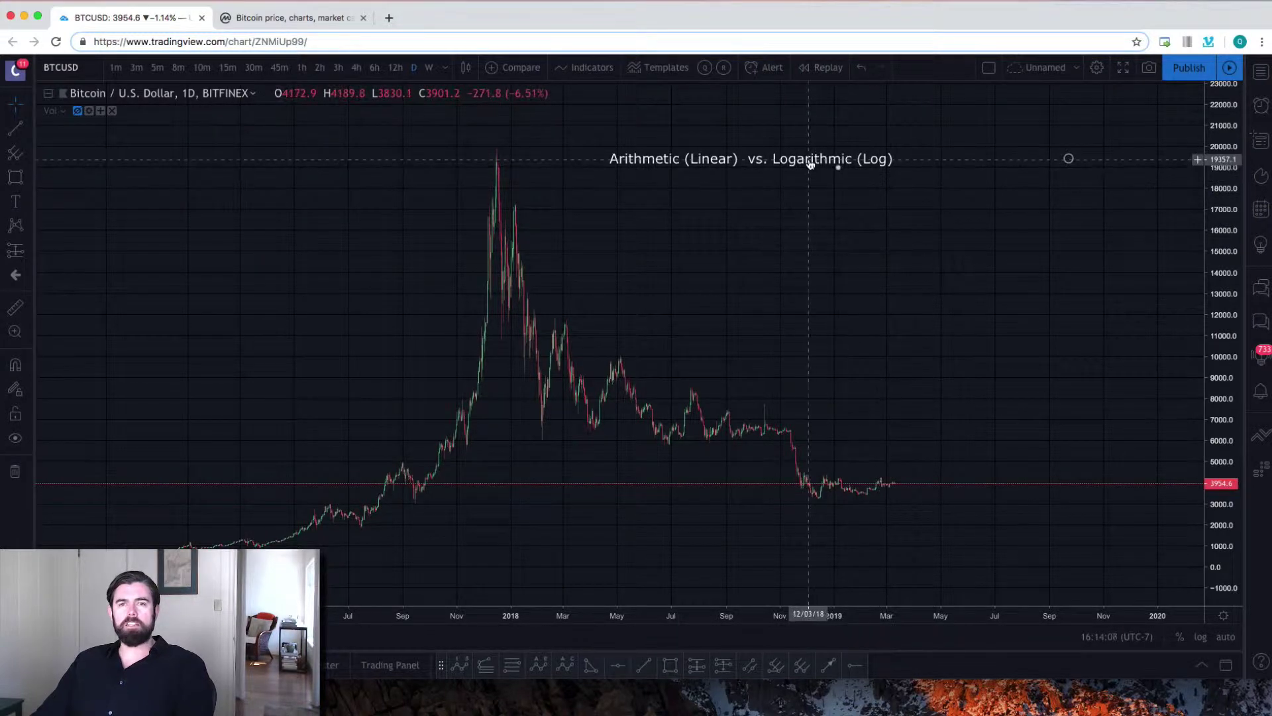
Step: Nudge the 'Arithmetic (Linear) vs. Logarithmic (Log)' title slightly down and deselect it
left_click(804, 161)
left_click_drag(804, 162, 807, 175)
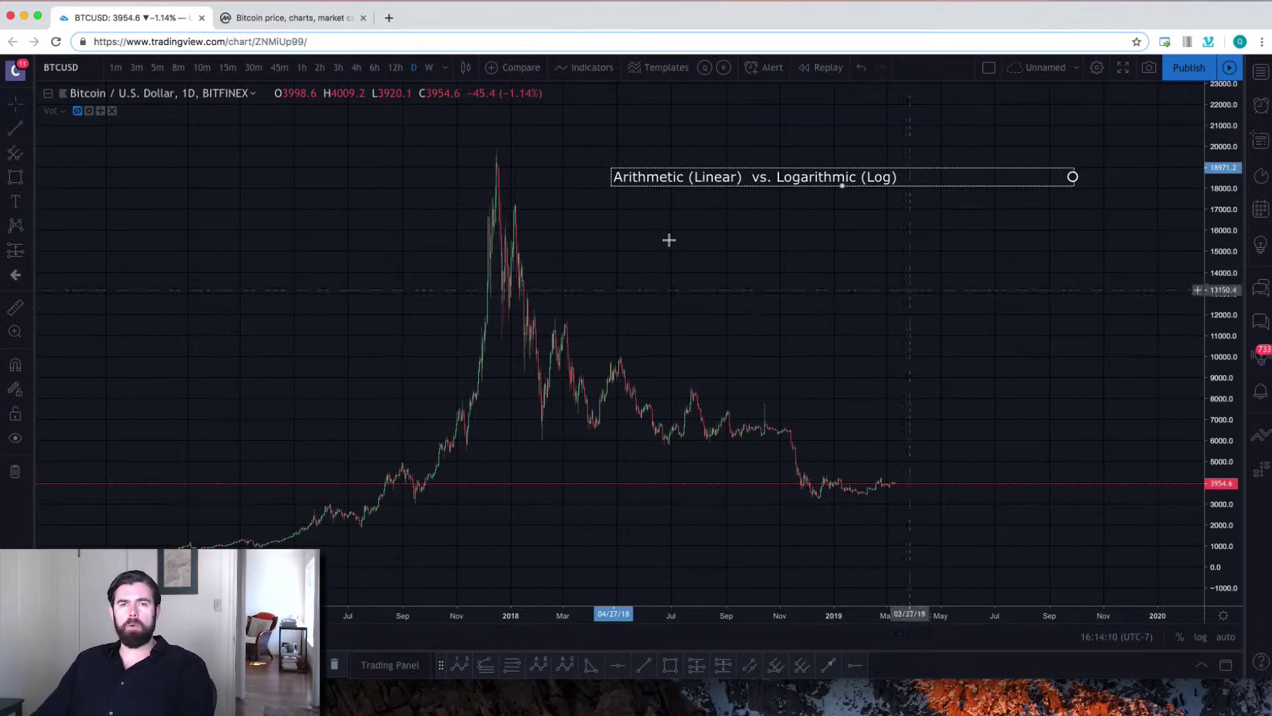
left_click(841, 267)
scroll(863, 292, "up", 2)
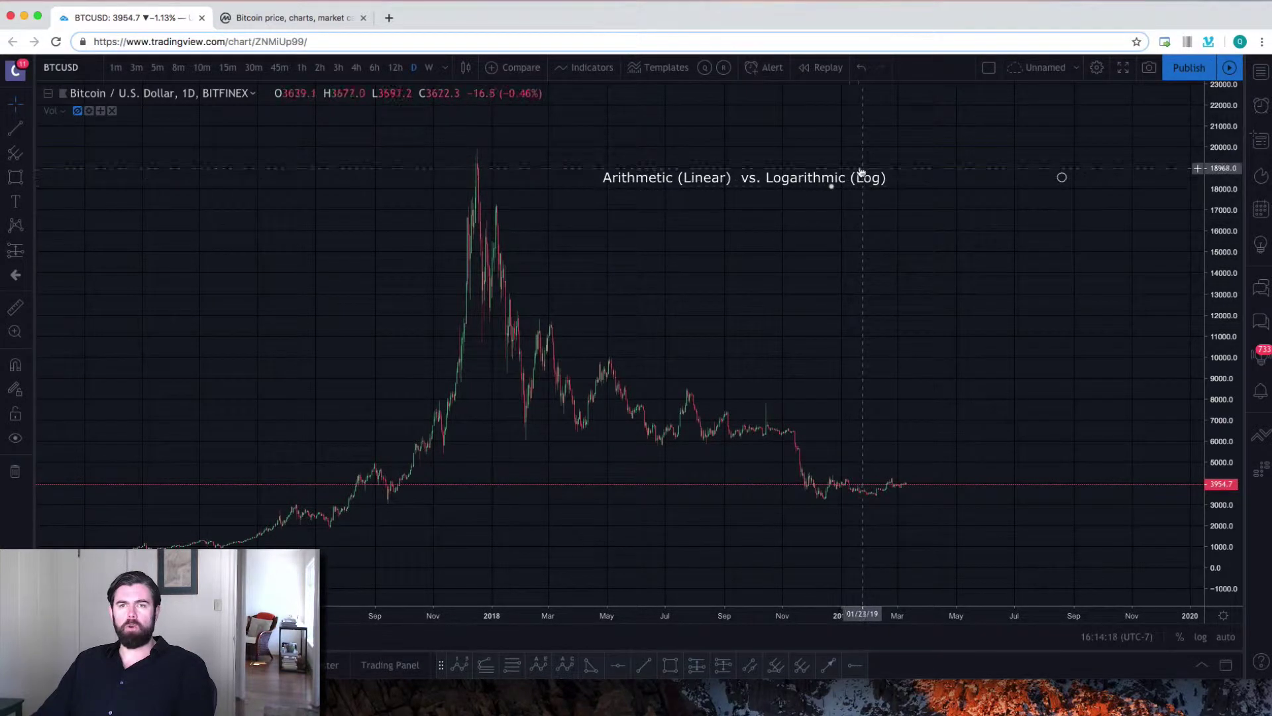
scroll(898, 344, "down", 1)
scroll(898, 345, "up", 1)
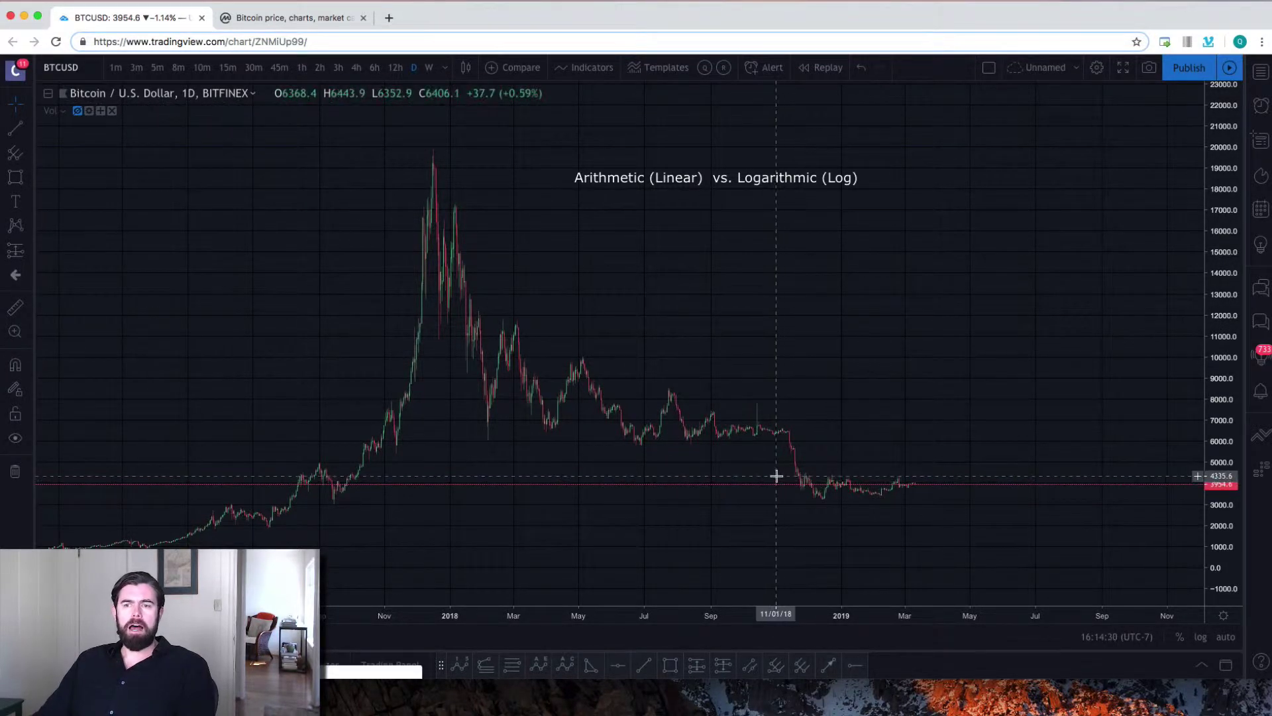
scroll(726, 382, "up", 2)
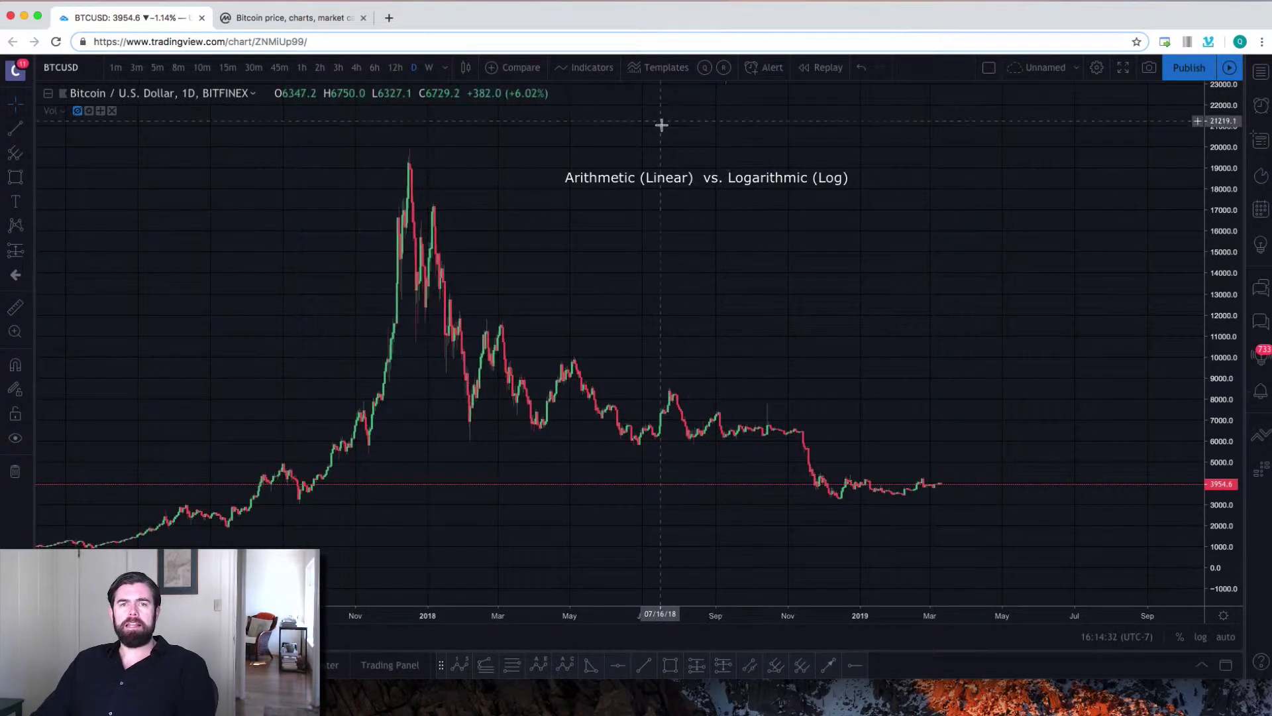
Step: Lower the title a bit further and deselect it again
left_click_drag(639, 176, 653, 196)
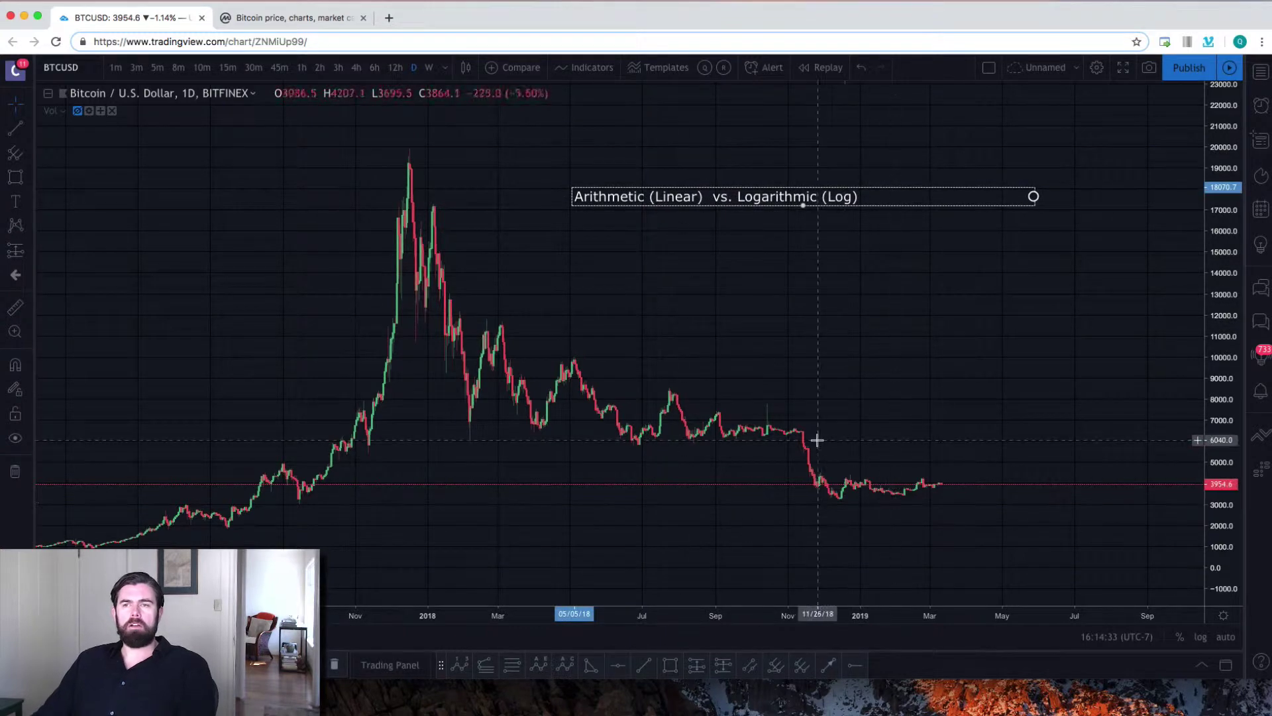
left_click(852, 312)
scroll(417, 257, "left", 3)
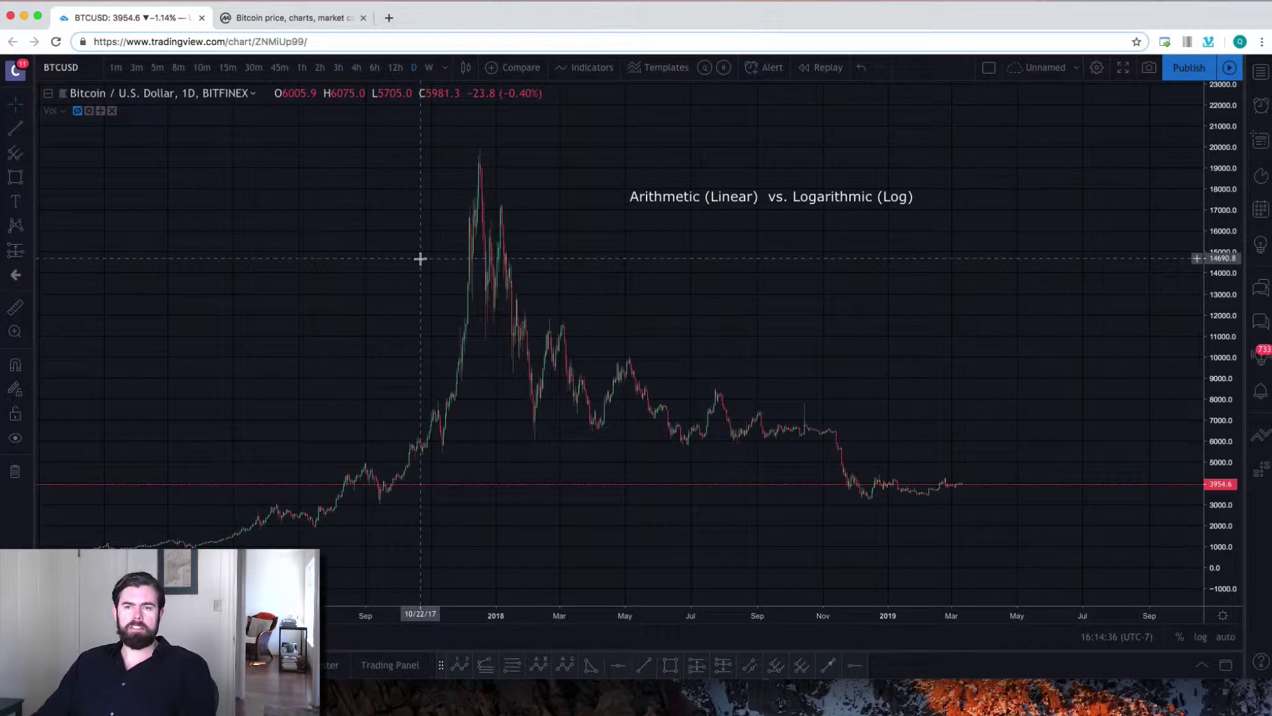
scroll(416, 260, "down", 1)
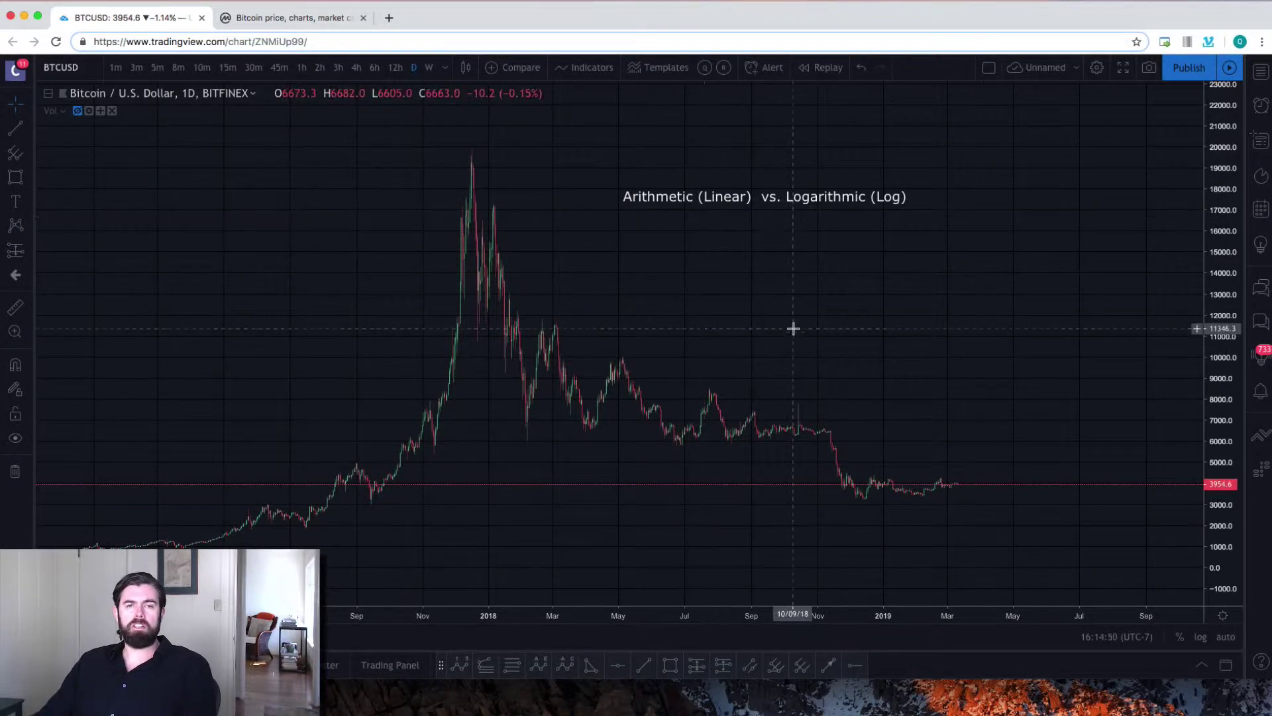
scroll(793, 329, "left", 2)
scroll(793, 329, "up", 3)
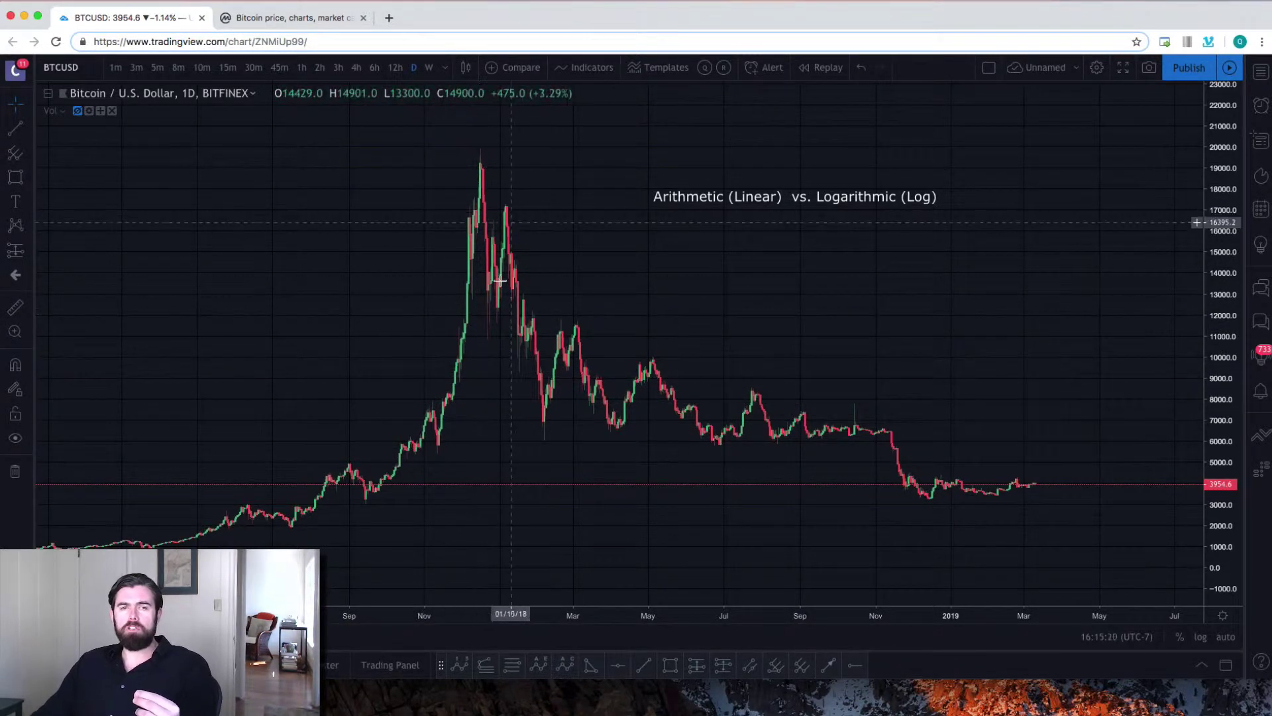
scroll(344, 510, "down", 3)
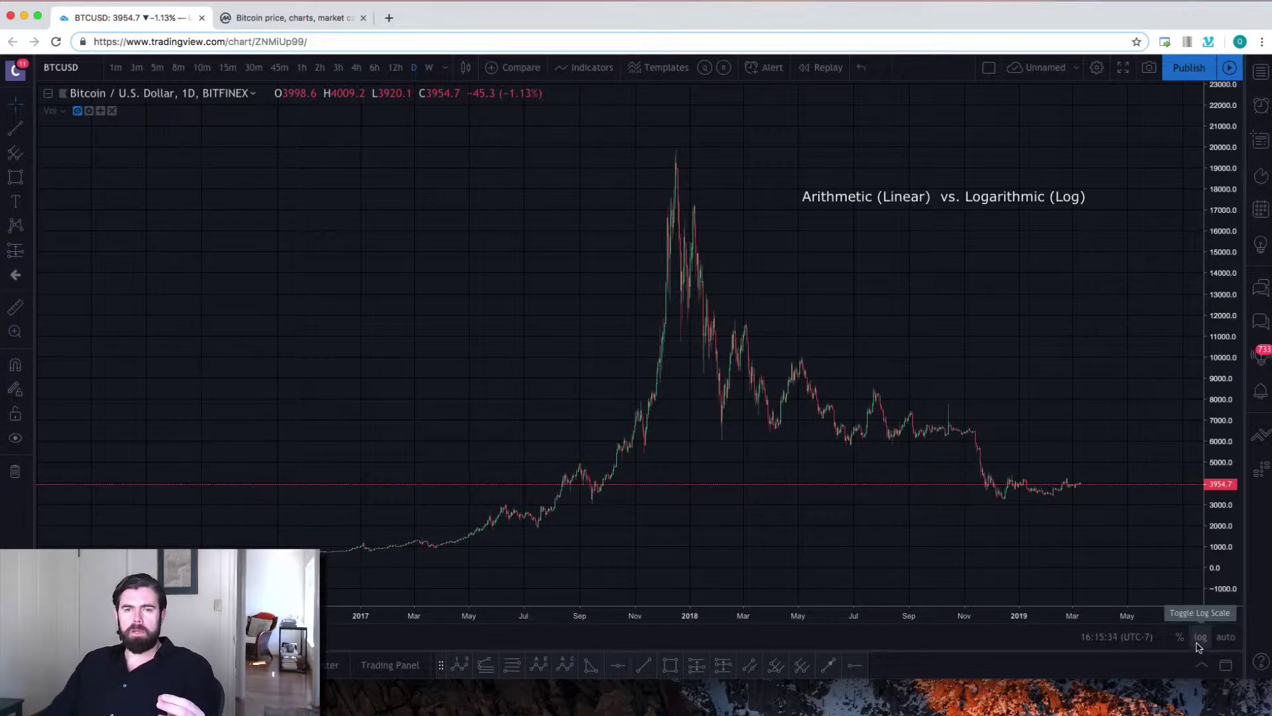
Step: Switch the price axis to log and frame 2014–2020 with the axis stretched to fit
left_click(1199, 638)
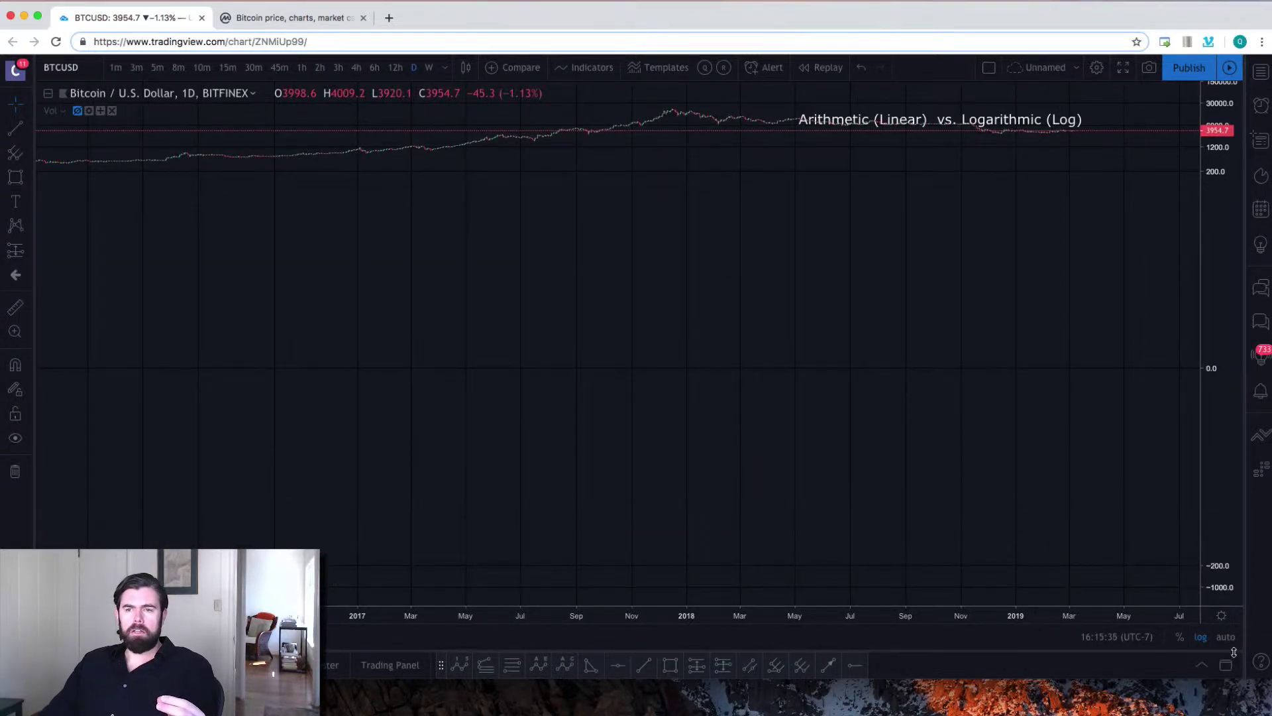
scroll(832, 435, "down", 6)
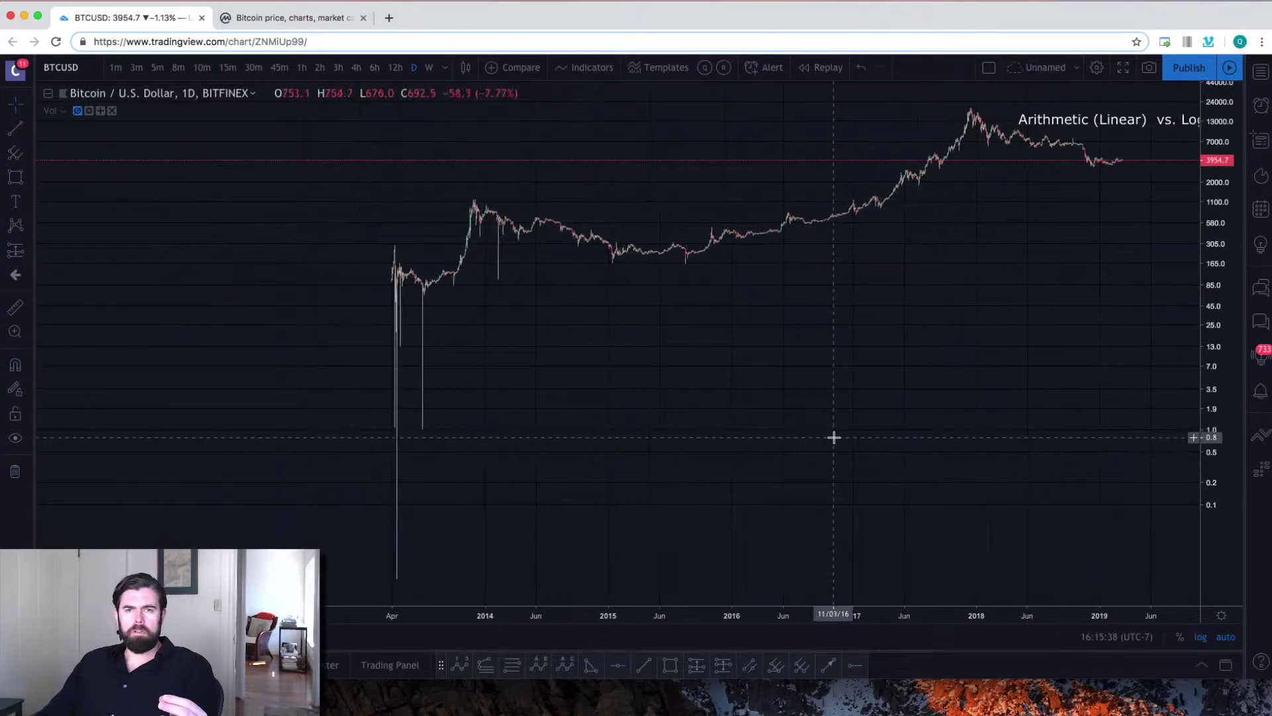
scroll(832, 438, "up", 4)
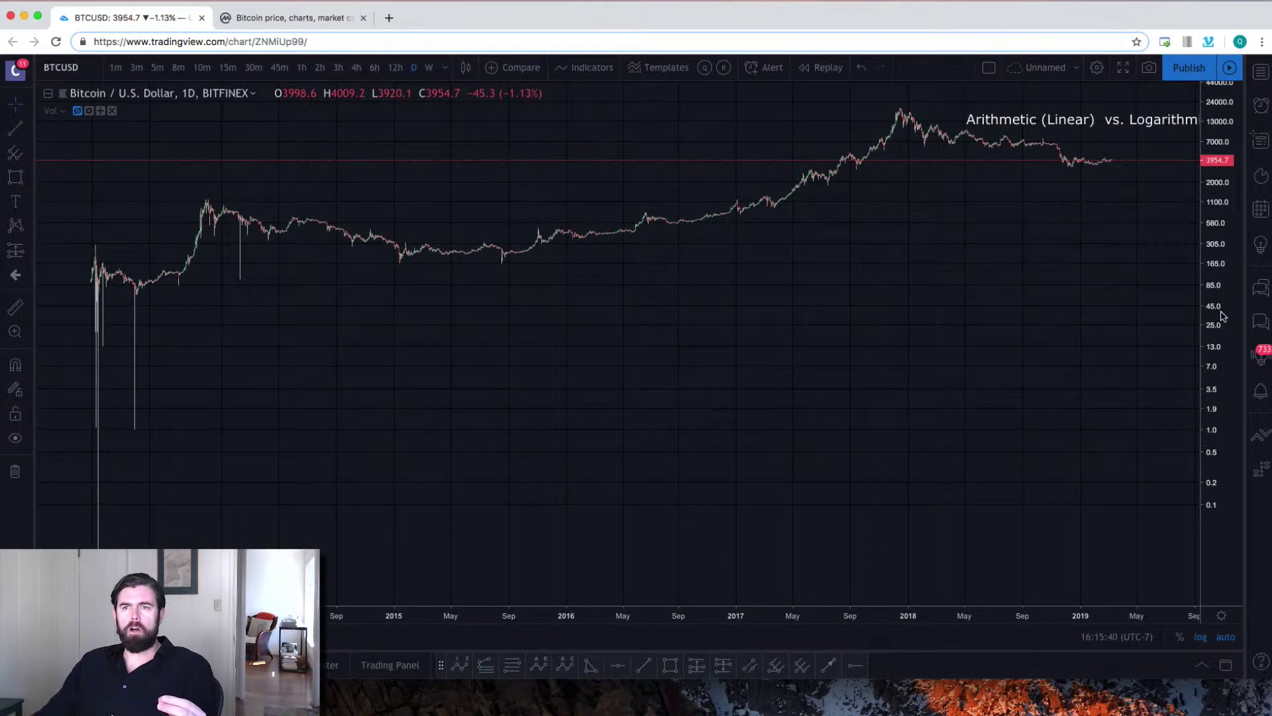
left_click_drag(1025, 230, 894, 457)
scroll(894, 437, "down", 2)
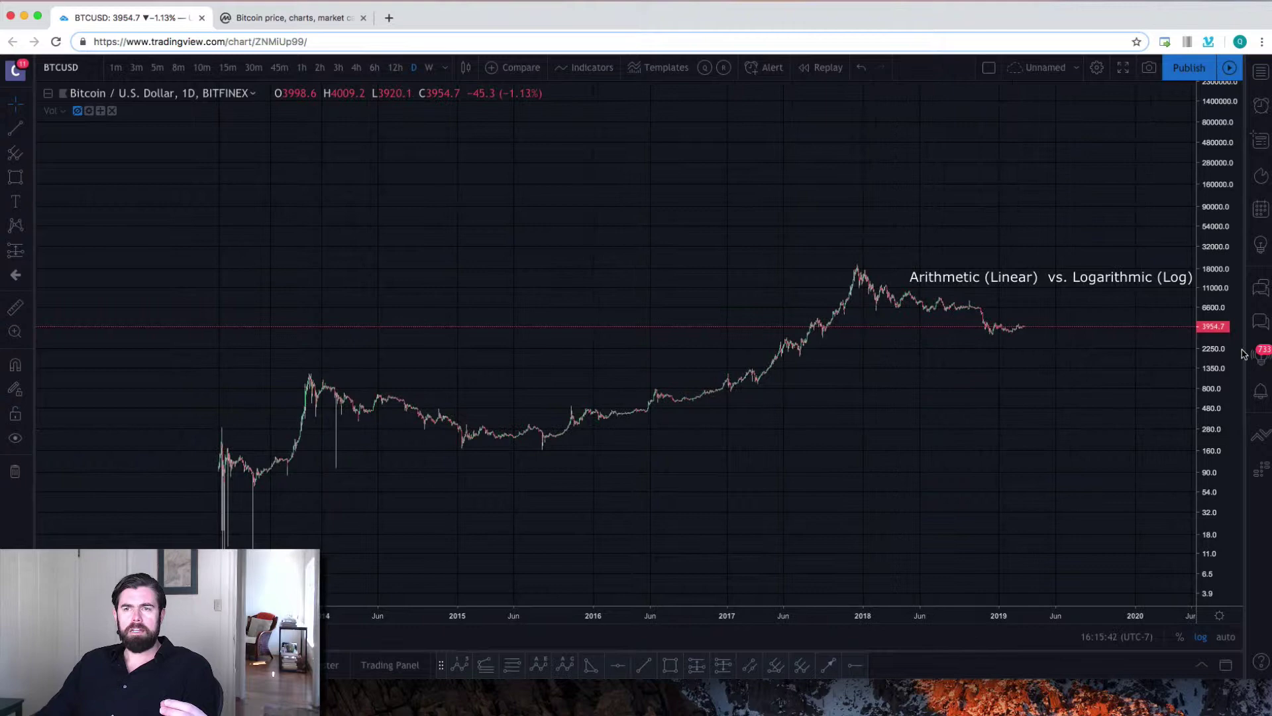
left_click_drag(1219, 368, 1219, 265)
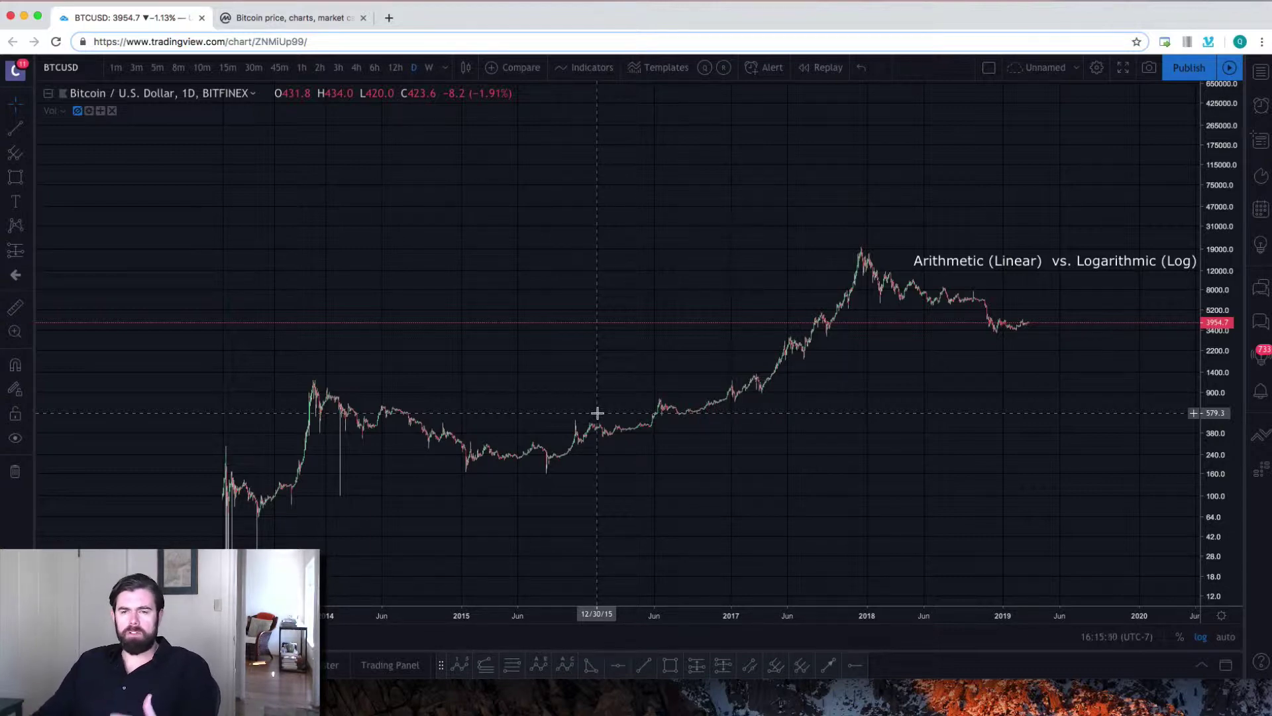
Step: Return the price axis to linear with auto scale on
left_click(1201, 636)
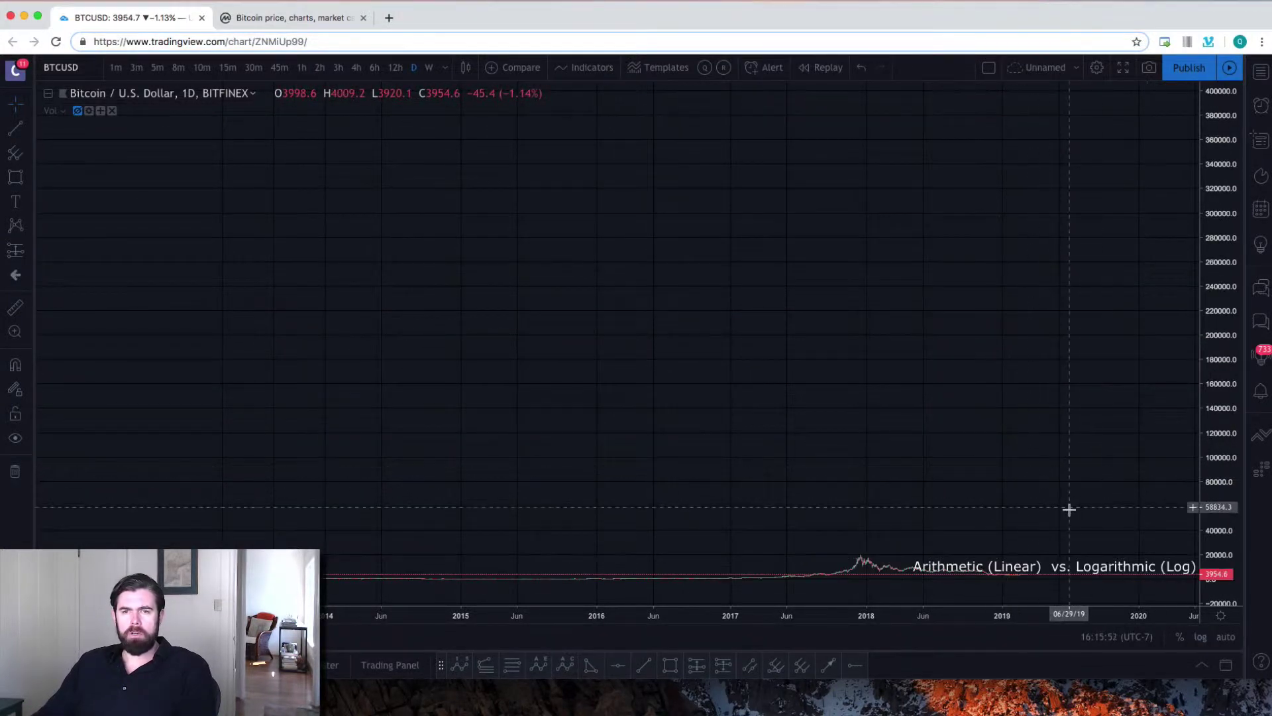
left_click(1225, 638)
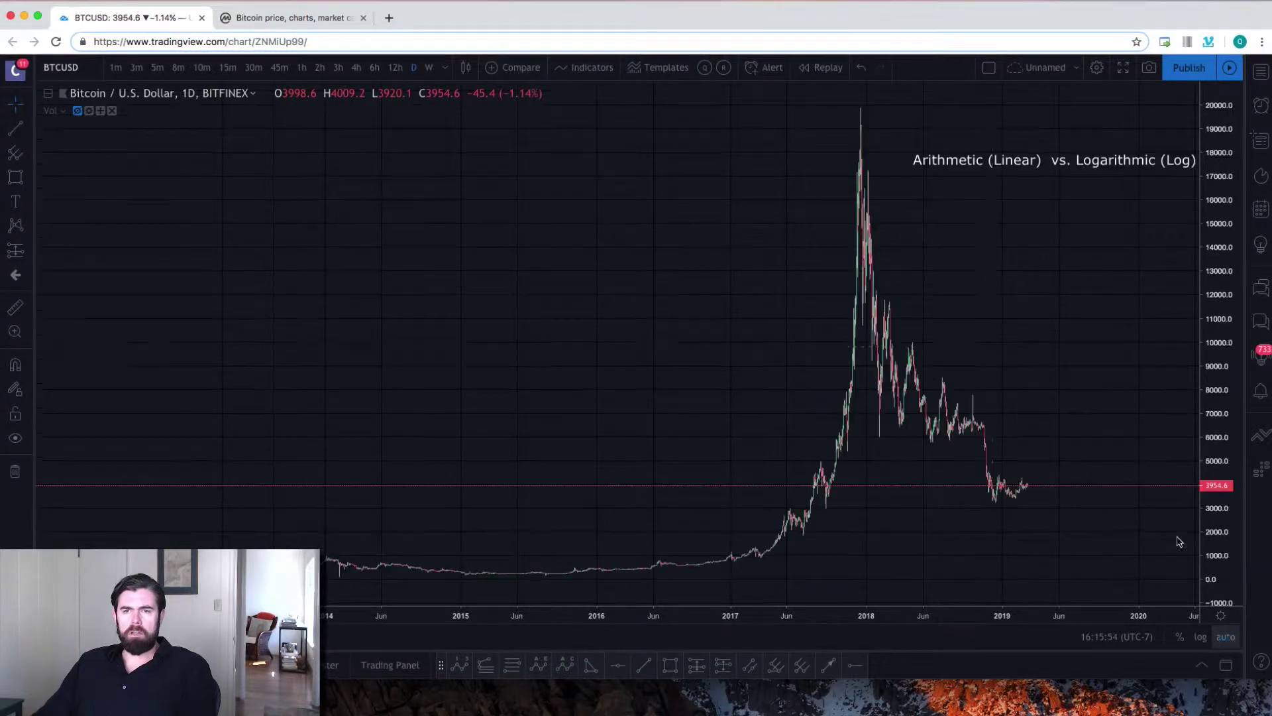
scroll(926, 340, "up", 5)
scroll(928, 341, "left", 4)
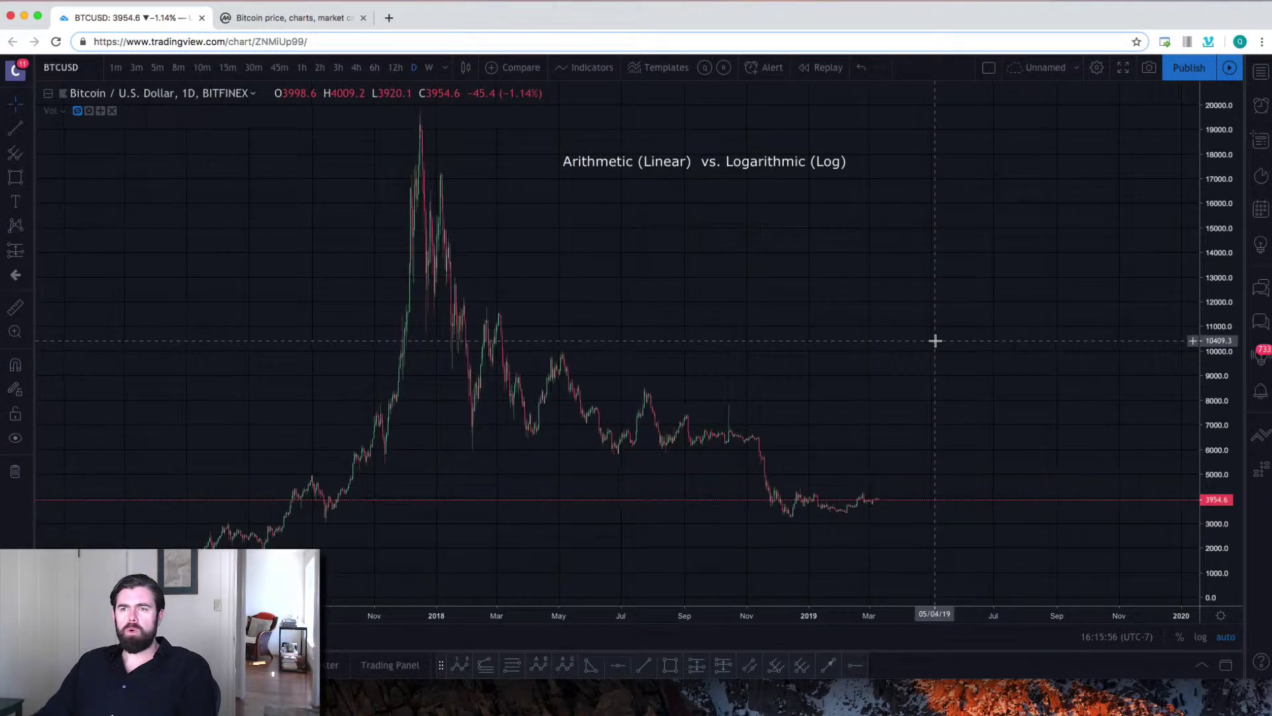
scroll(935, 341, "left", 2)
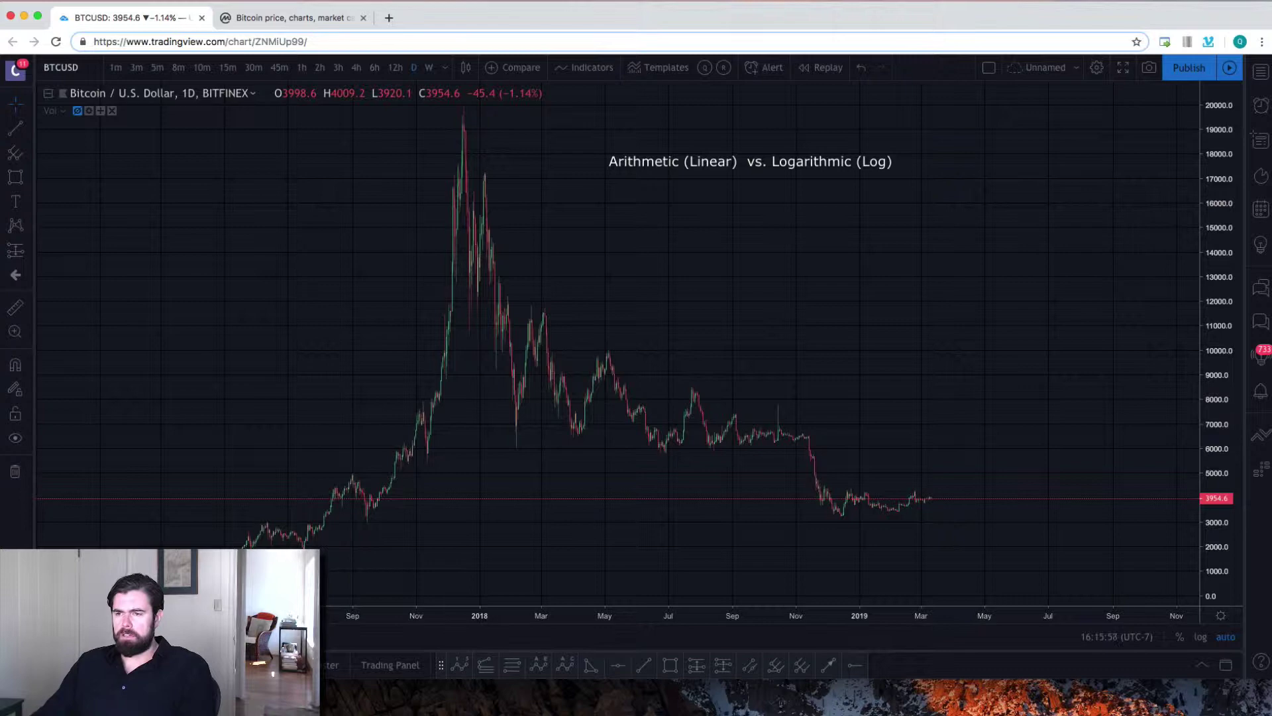
Step: Place the arithmetic vs. logarithmic 1–10 scale screenshot to the left of the chart
left_click_drag(896, 146, 451, 136)
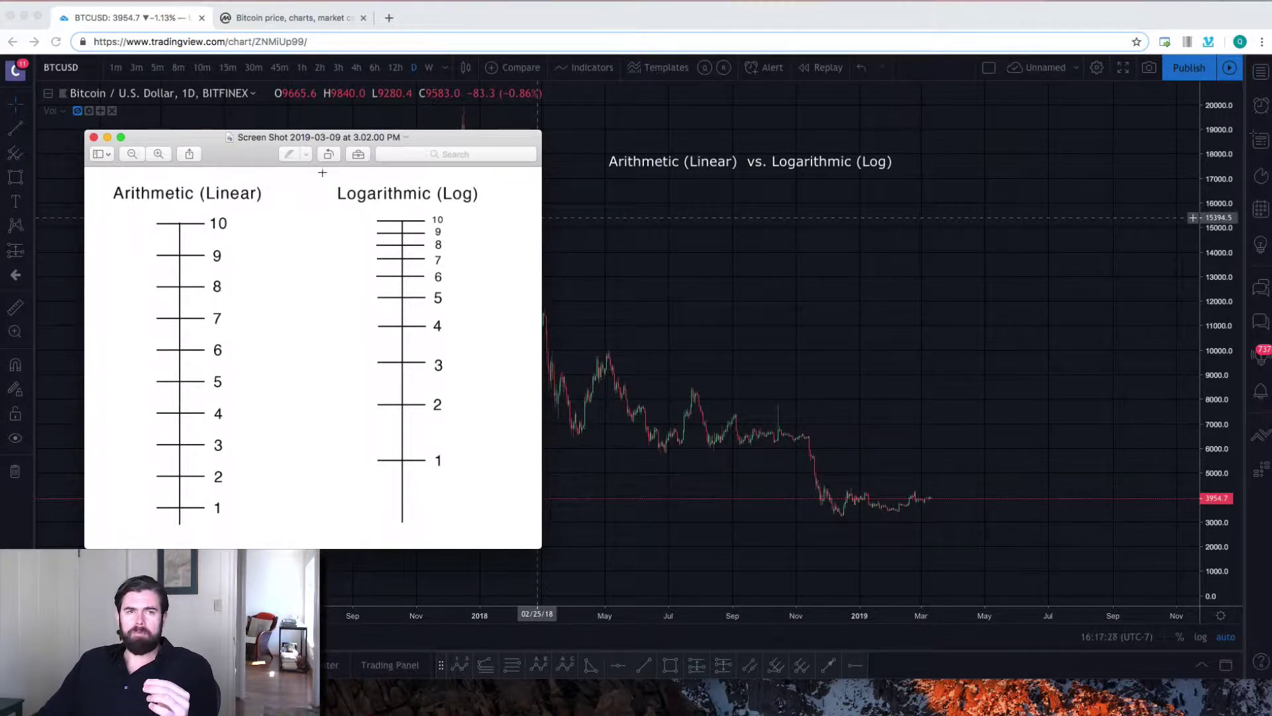
left_click_drag(256, 142, 255, 142)
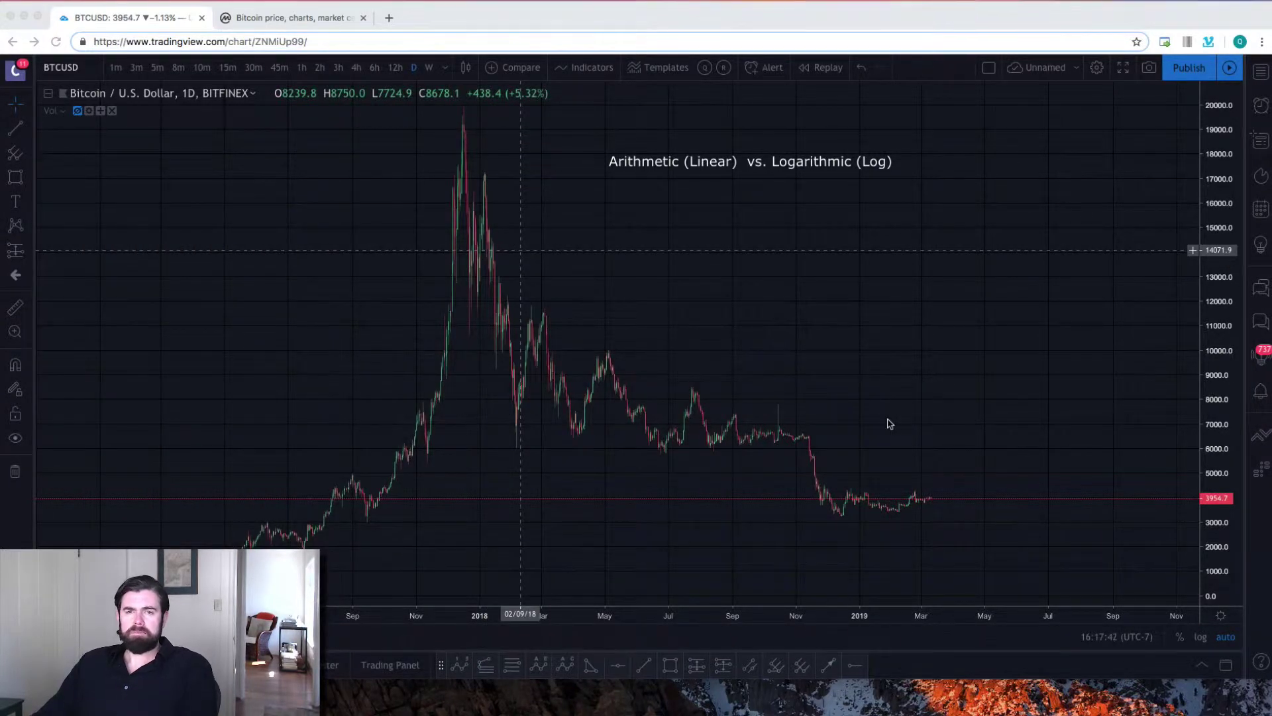
Step: Close the screenshot and adjust the linear chart's time range
scroll(824, 375, "up", 5)
scroll(822, 376, "up", 3)
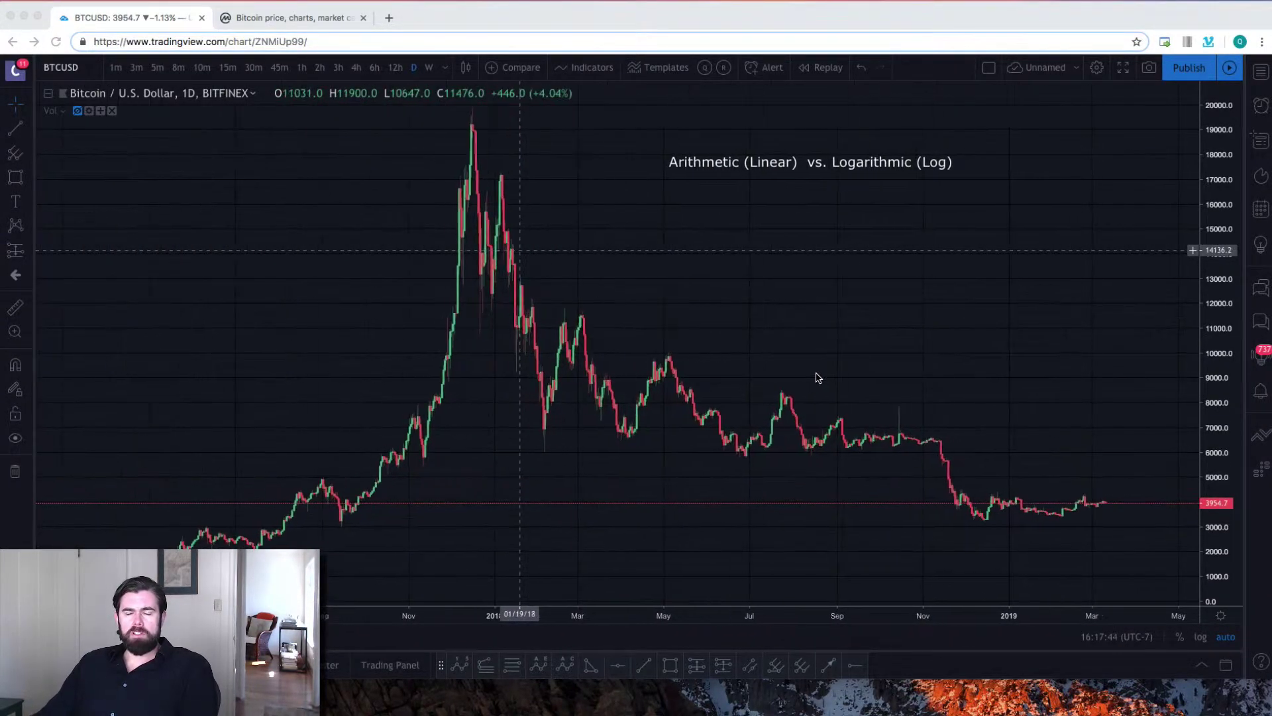
scroll(816, 377, "down", 1)
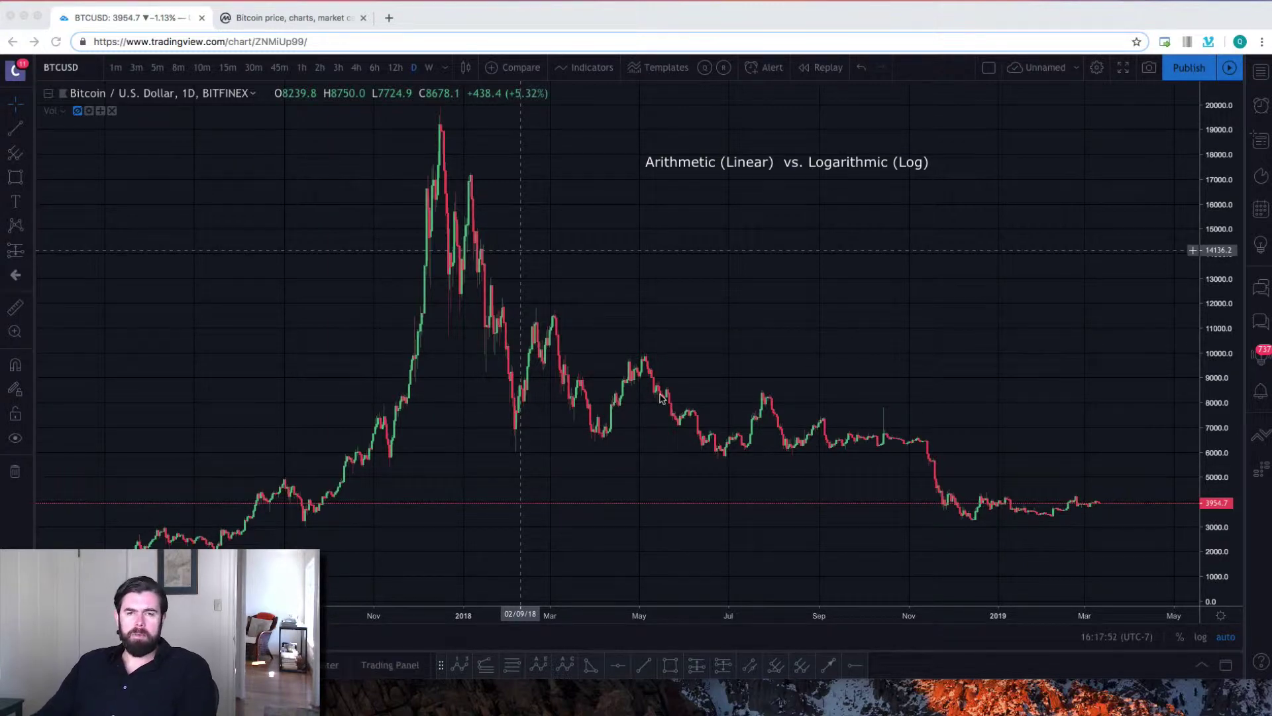
Step: Zoom and scroll the linear chart to frame the 2017 rally
scroll(732, 402, "down", 1)
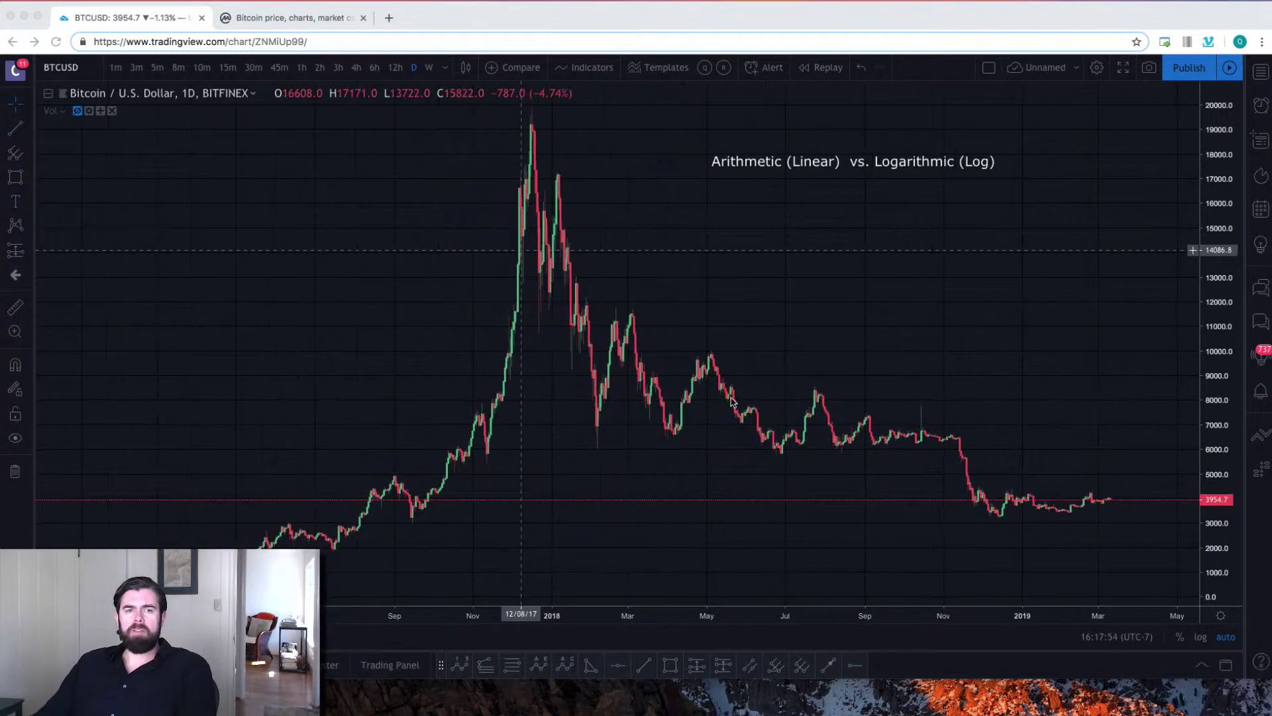
scroll(732, 402, "down", 6)
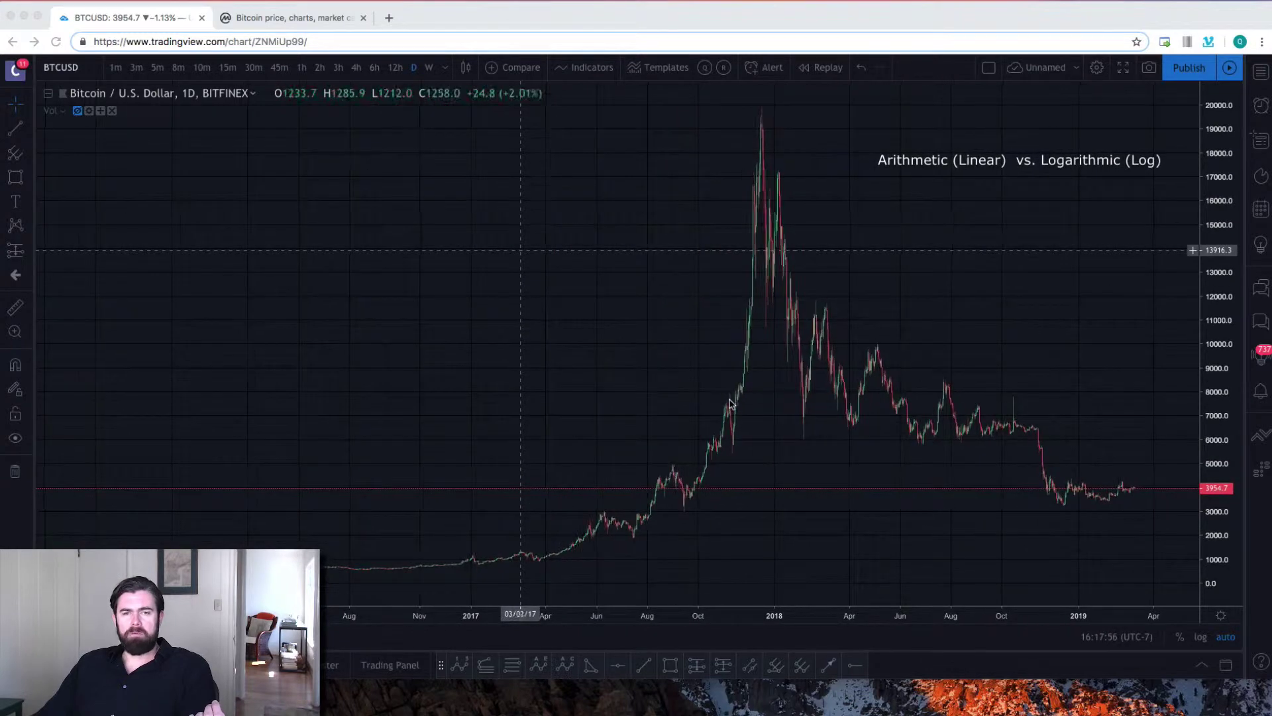
scroll(732, 402, "right", 5)
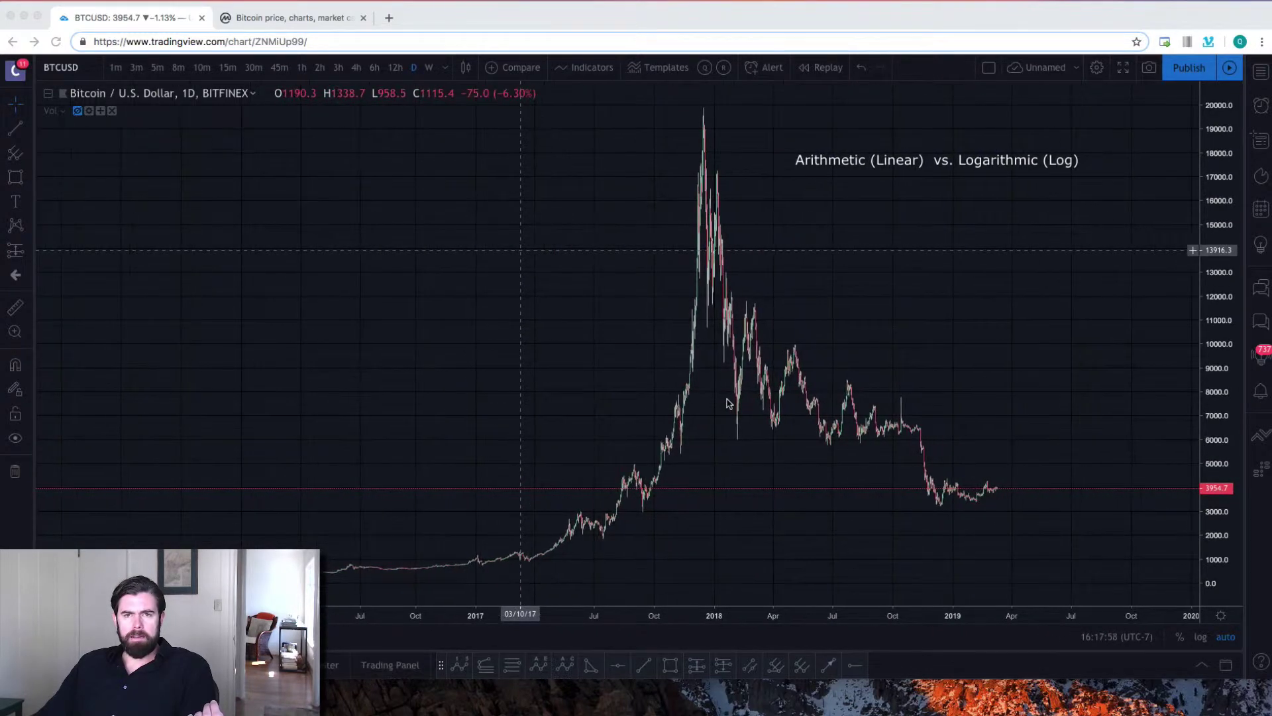
scroll(726, 402, "up", 4)
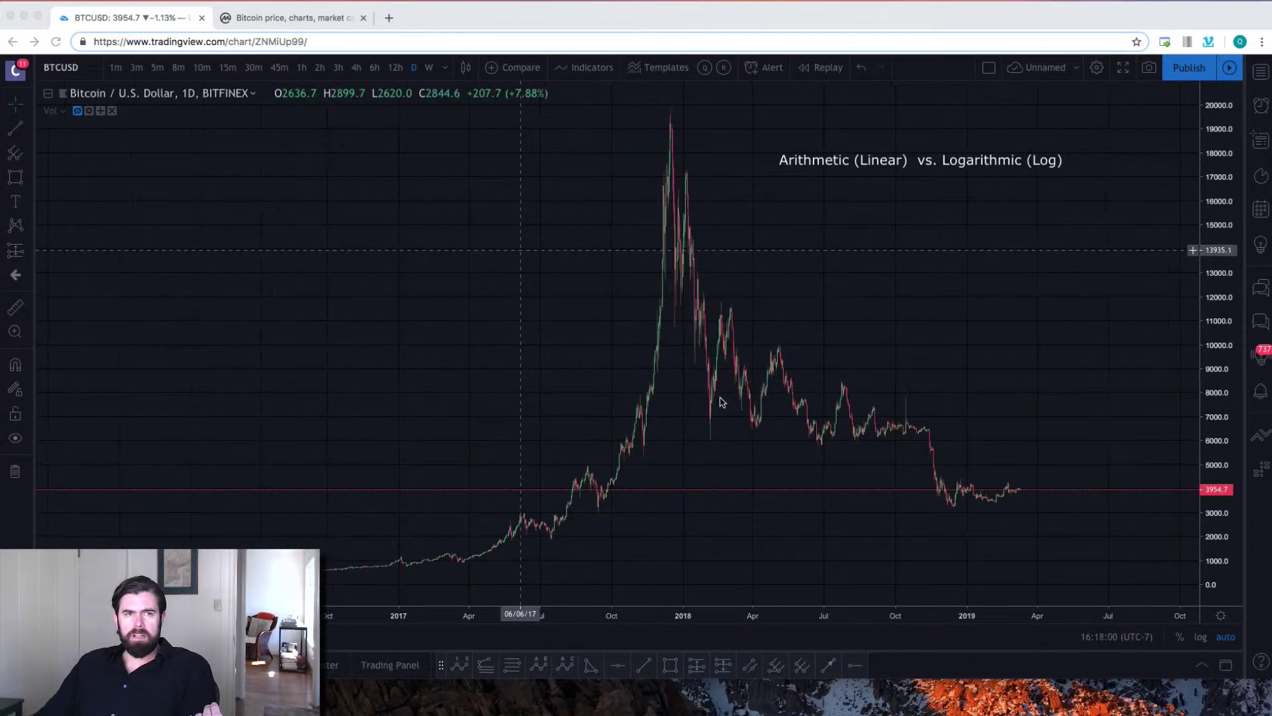
scroll(721, 402, "up", 2)
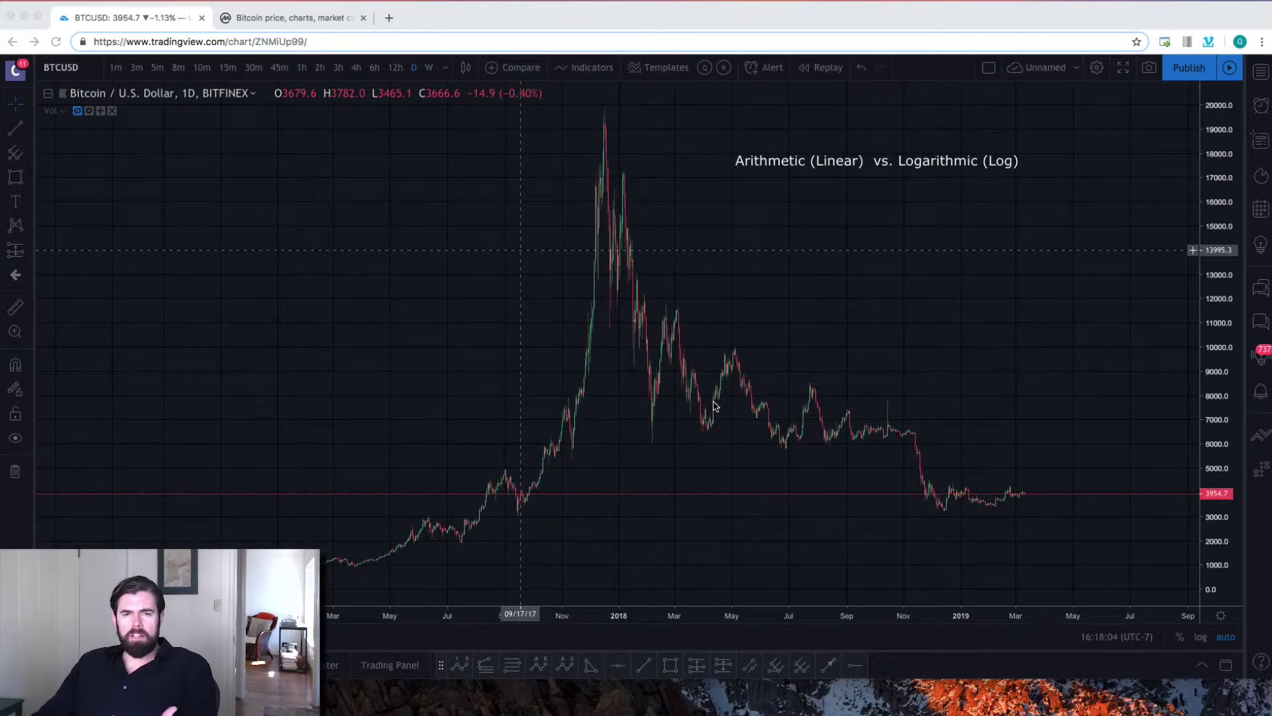
scroll(696, 457, "up", 2)
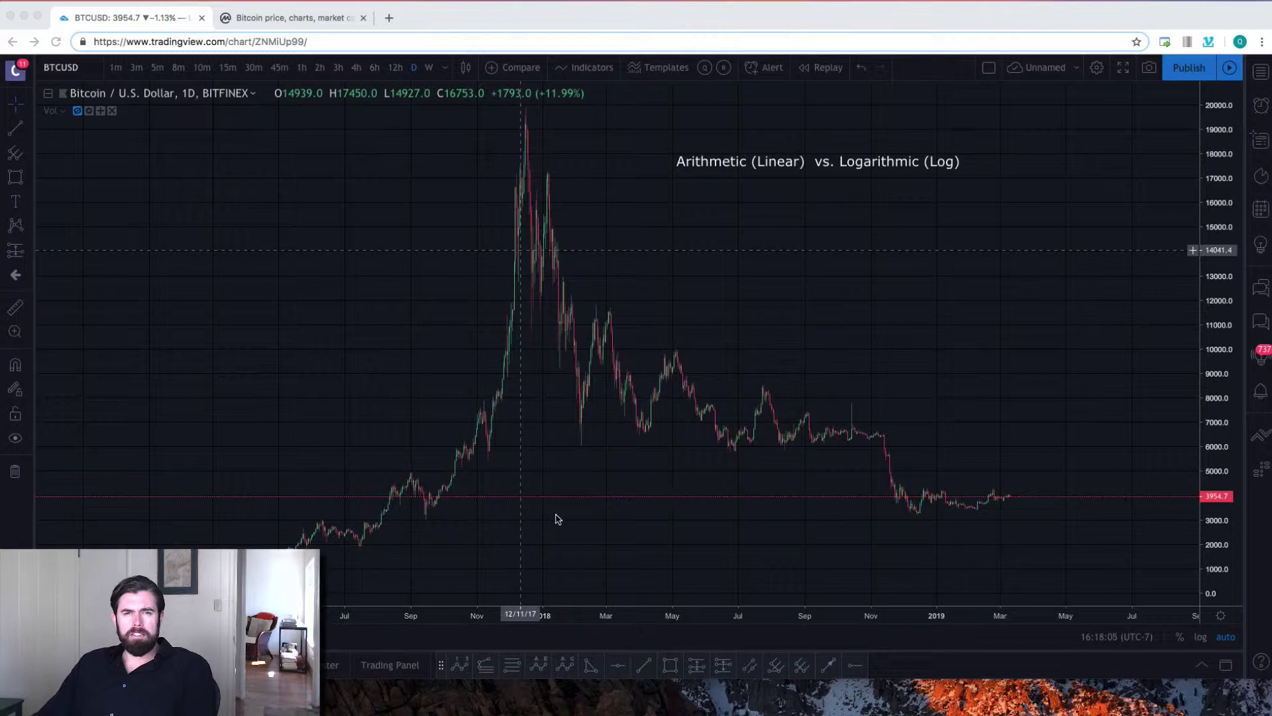
scroll(557, 519, "up", 2)
Step: Compress the price axis and start a measurement at the mid-2017 low
left_click(1217, 430)
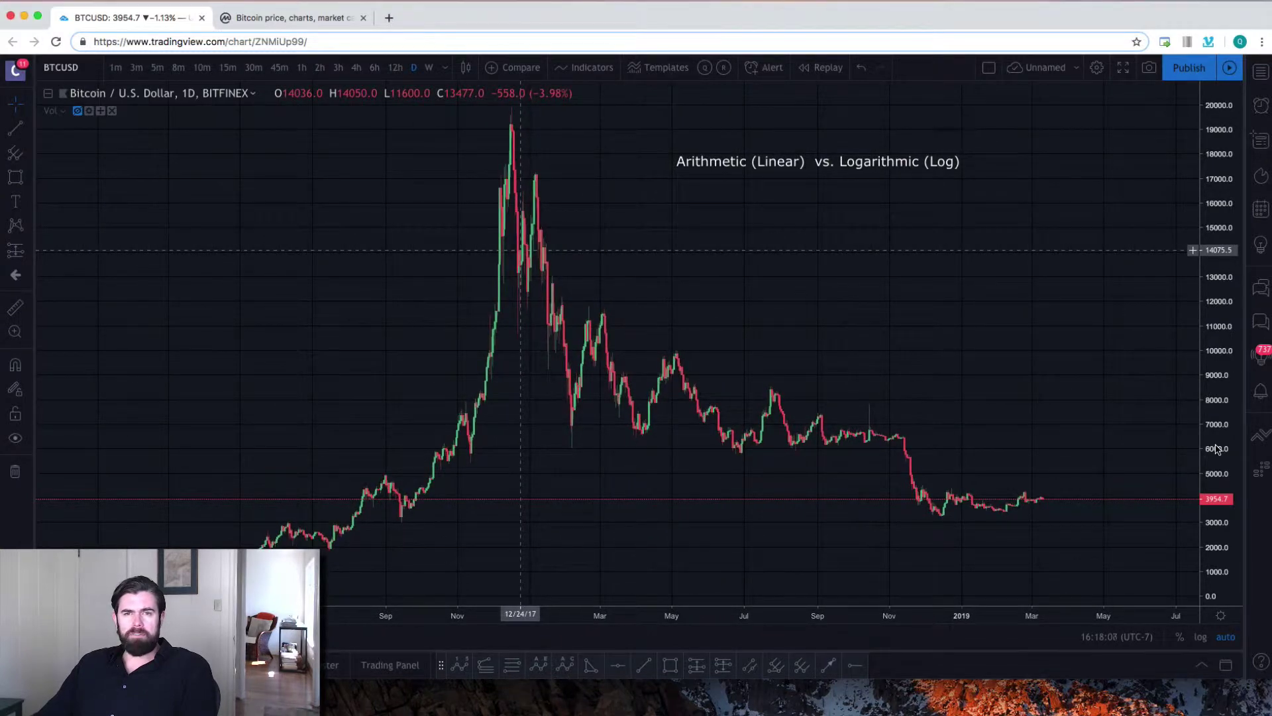
left_click_drag(1217, 449, 767, 440)
scroll(748, 436, "down", 2)
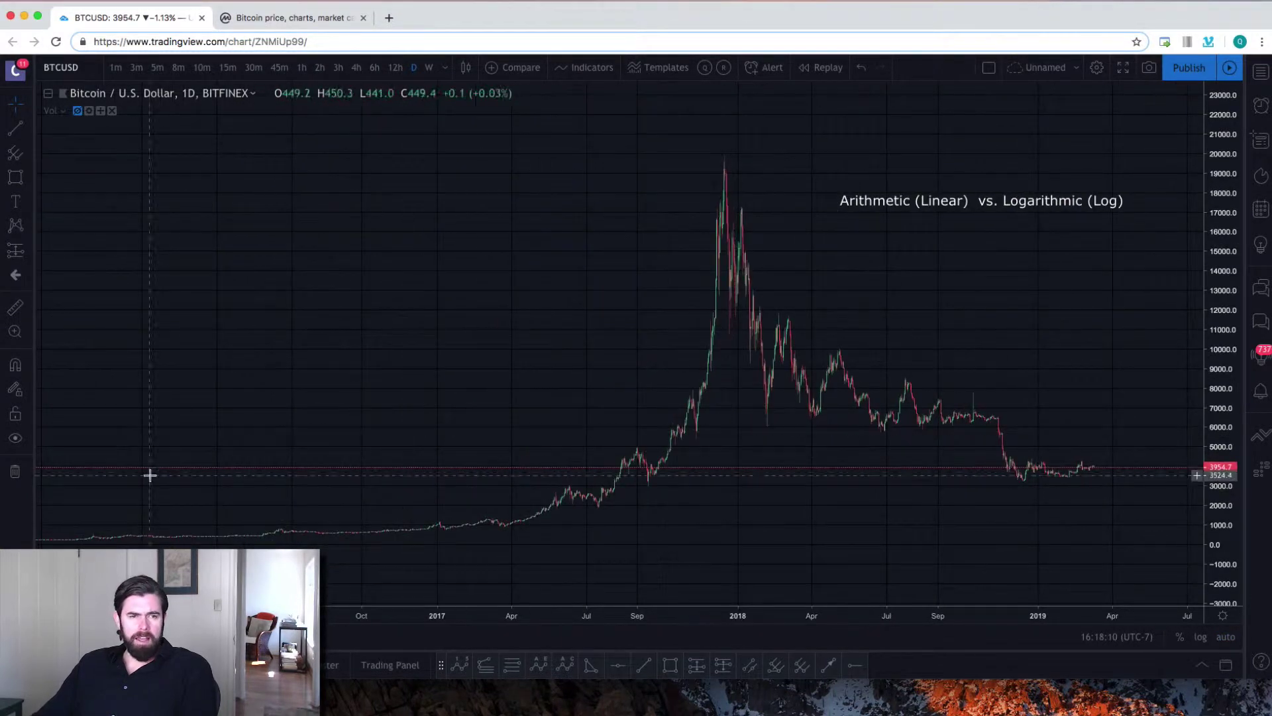
scroll(189, 539, "down", 3)
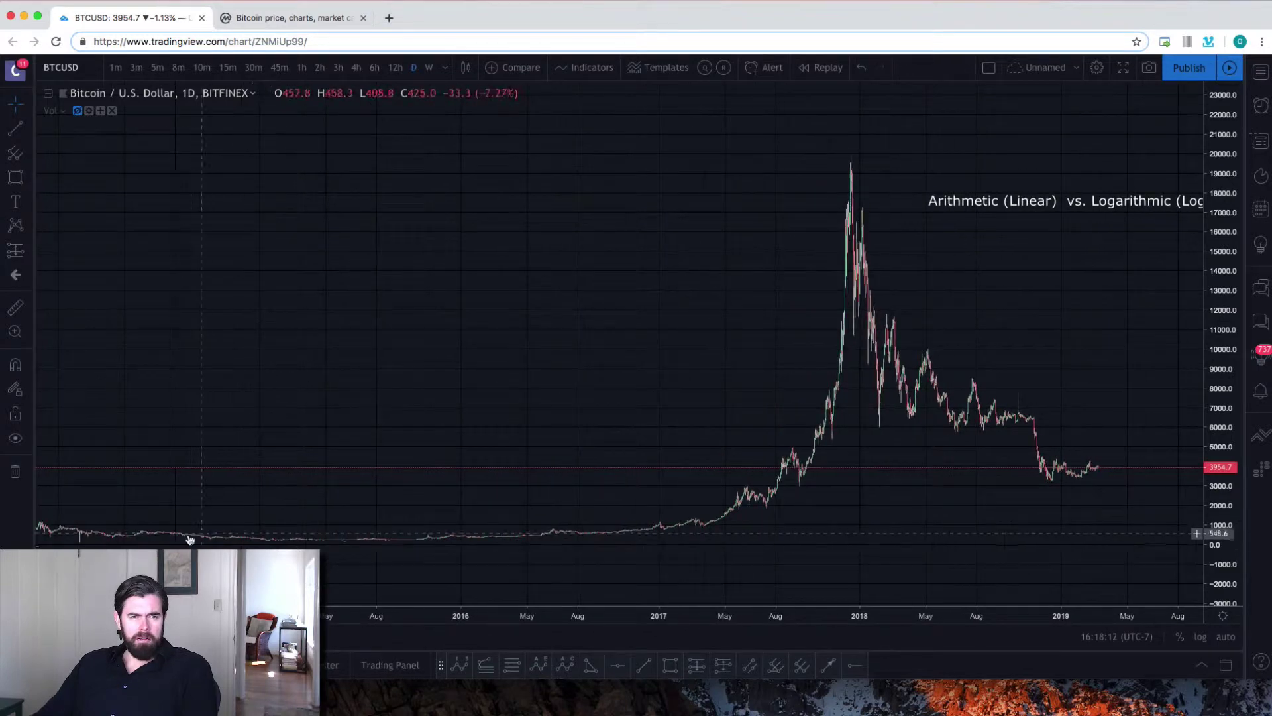
scroll(189, 538, "down", 2)
scroll(211, 532, "down", 2)
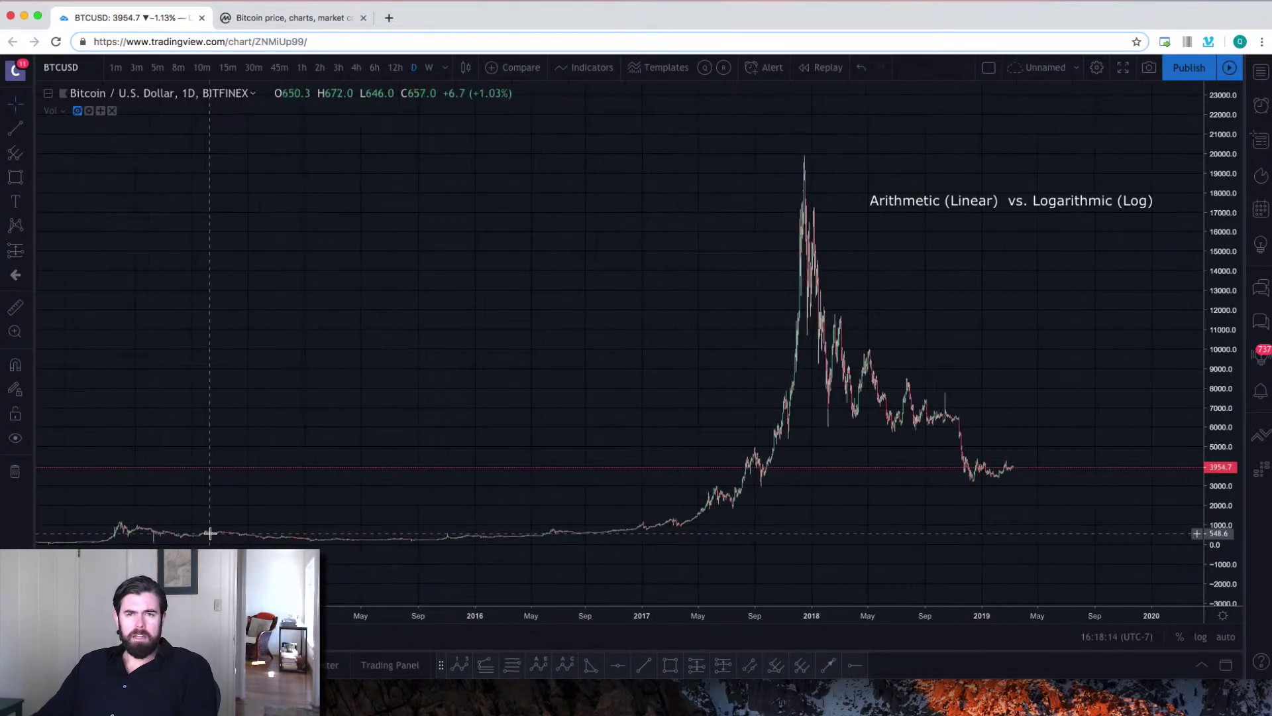
scroll(736, 445, "up", 3)
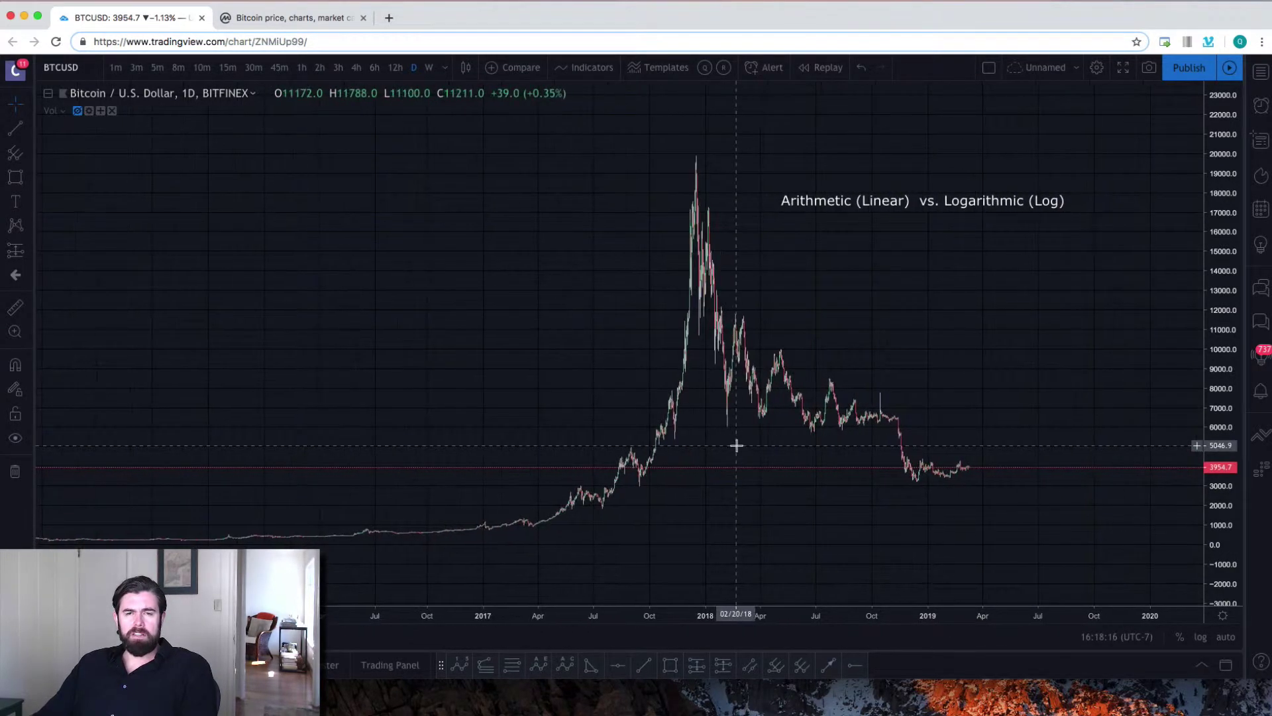
scroll(732, 445, "up", 2)
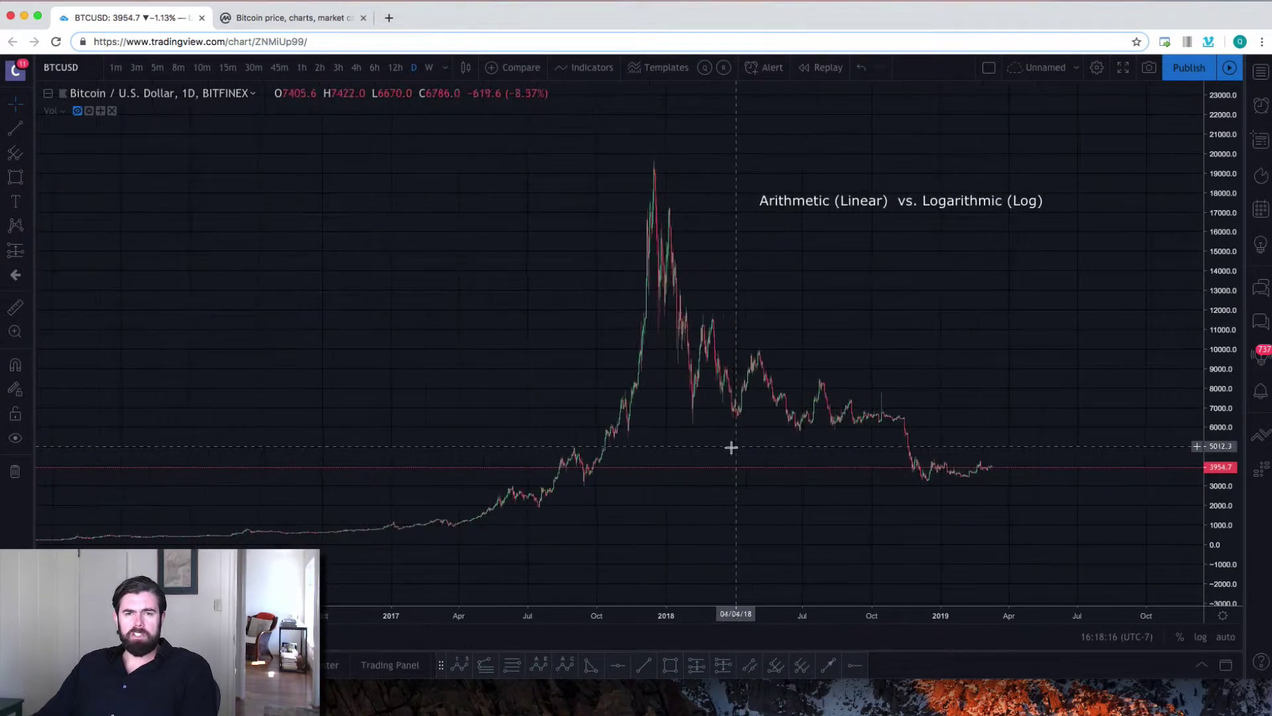
left_click(544, 507, "shift")
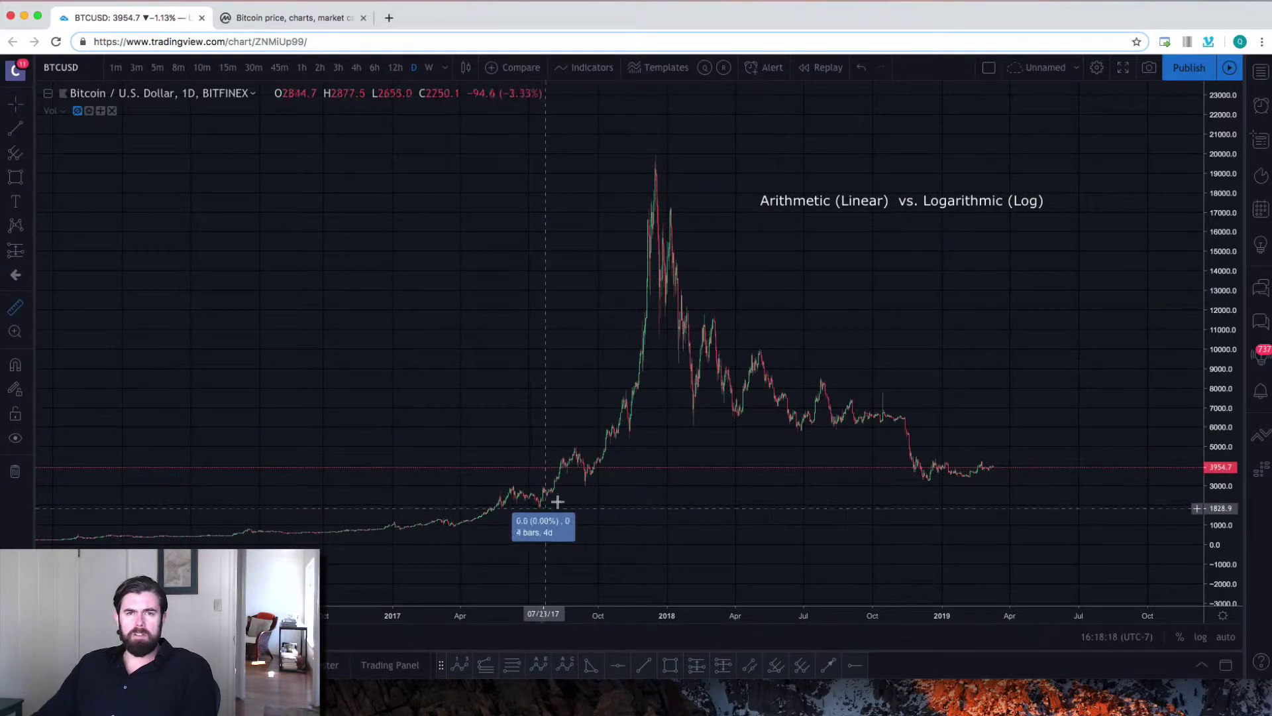
Step: Clear the first measurement, zoom out to 2014, and re-measure the rally: 983.86% over 202 bars
left_click(693, 157)
left_click(704, 215)
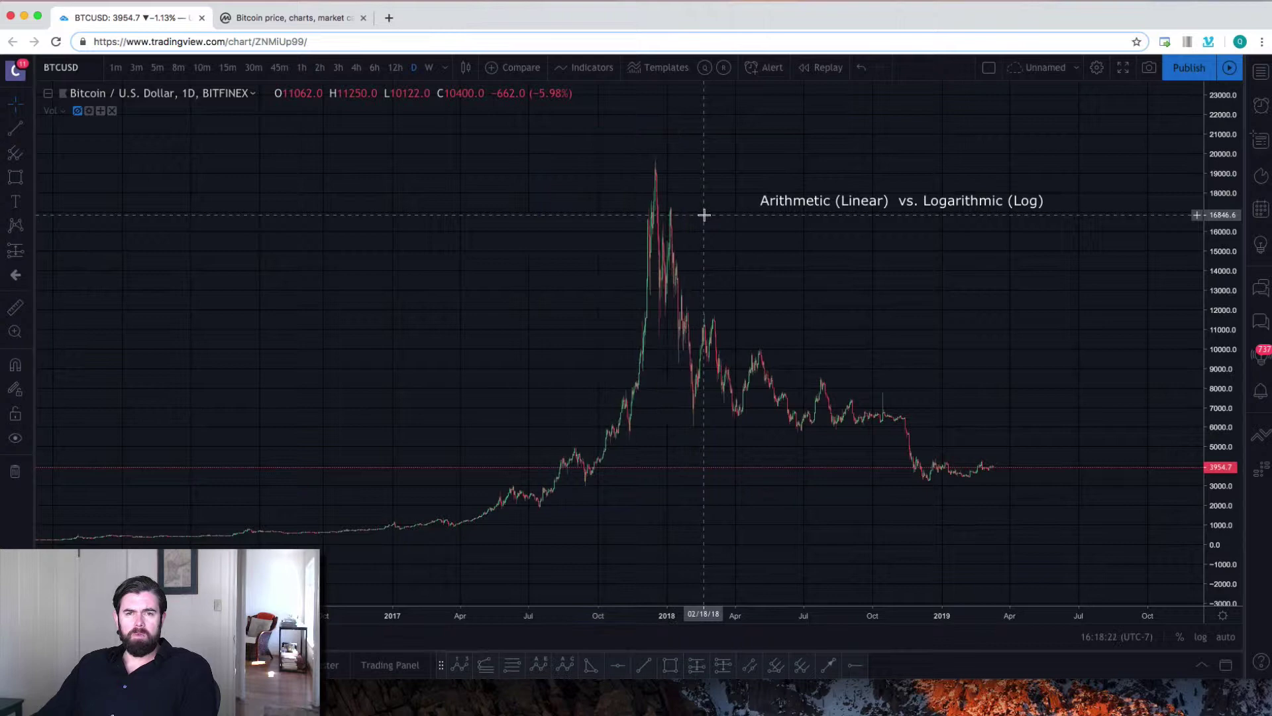
scroll(392, 515, "down", 2)
scroll(206, 540, "down", 1)
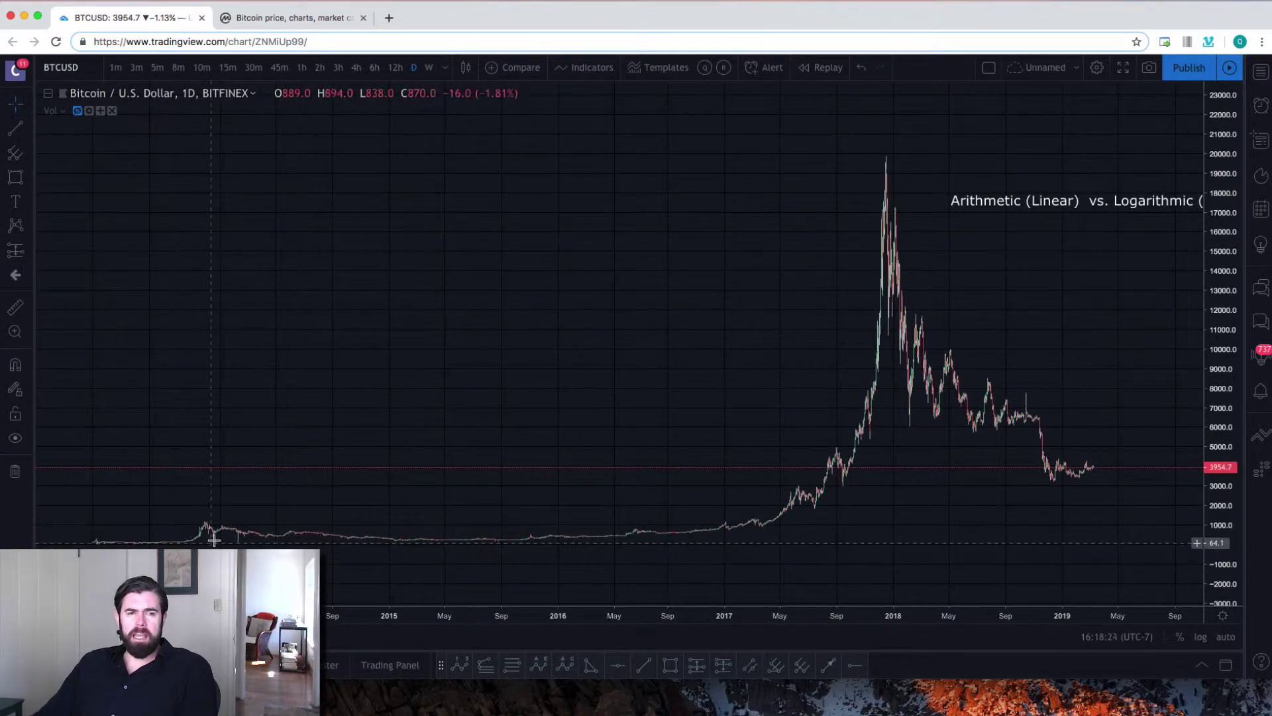
scroll(691, 516, "down", 1)
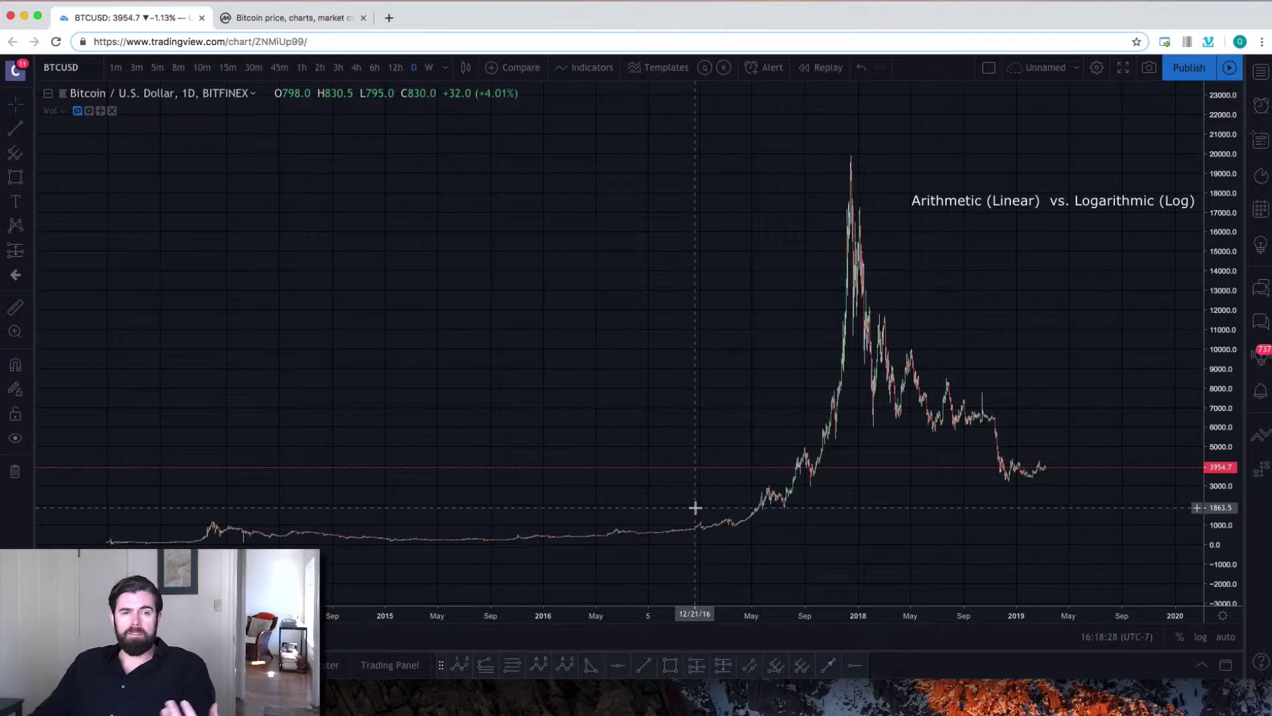
left_click(783, 509, "shift")
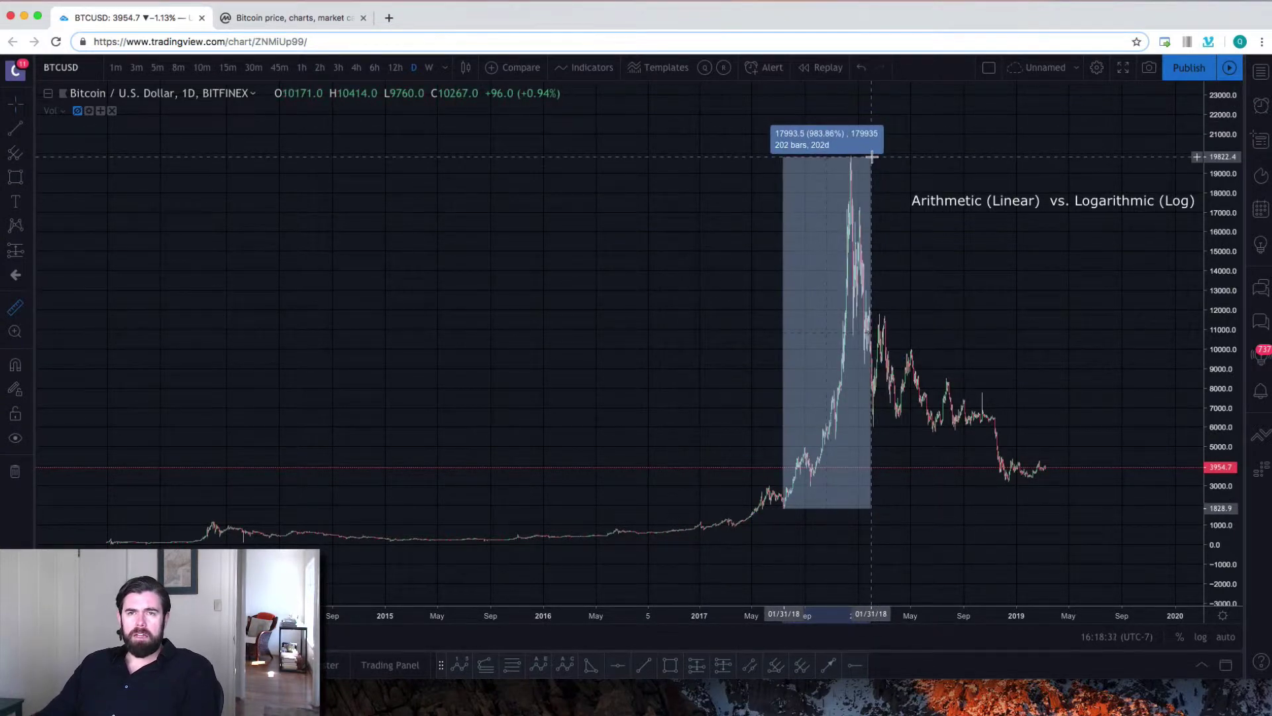
left_click(872, 156)
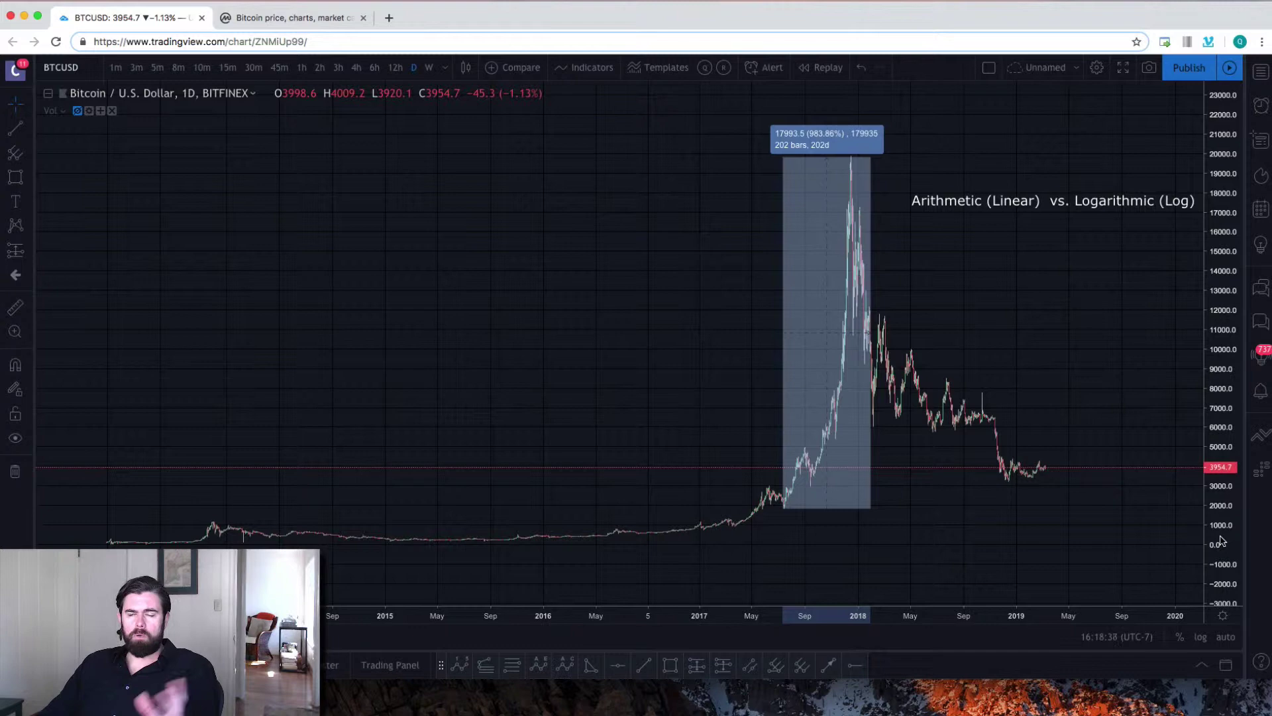
Step: Switch to a log price scale with auto scale and reframe the 2014–2020 history
left_click(1202, 637)
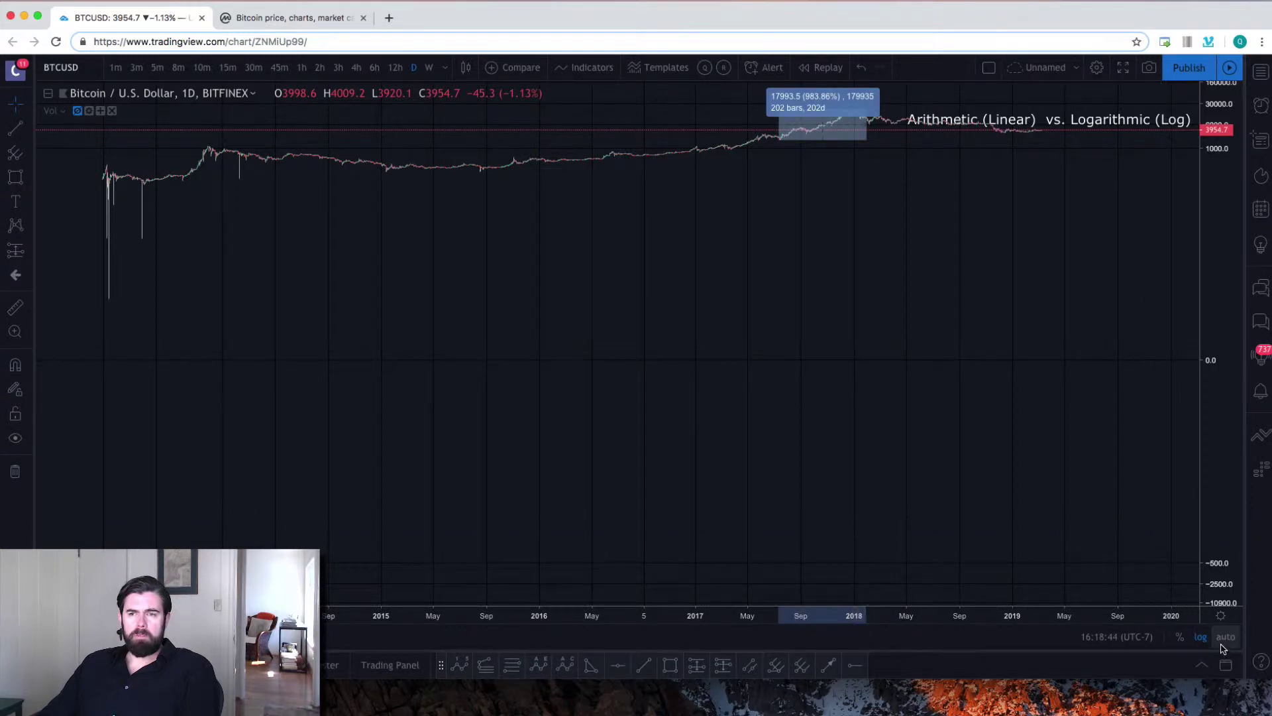
left_click(1225, 637)
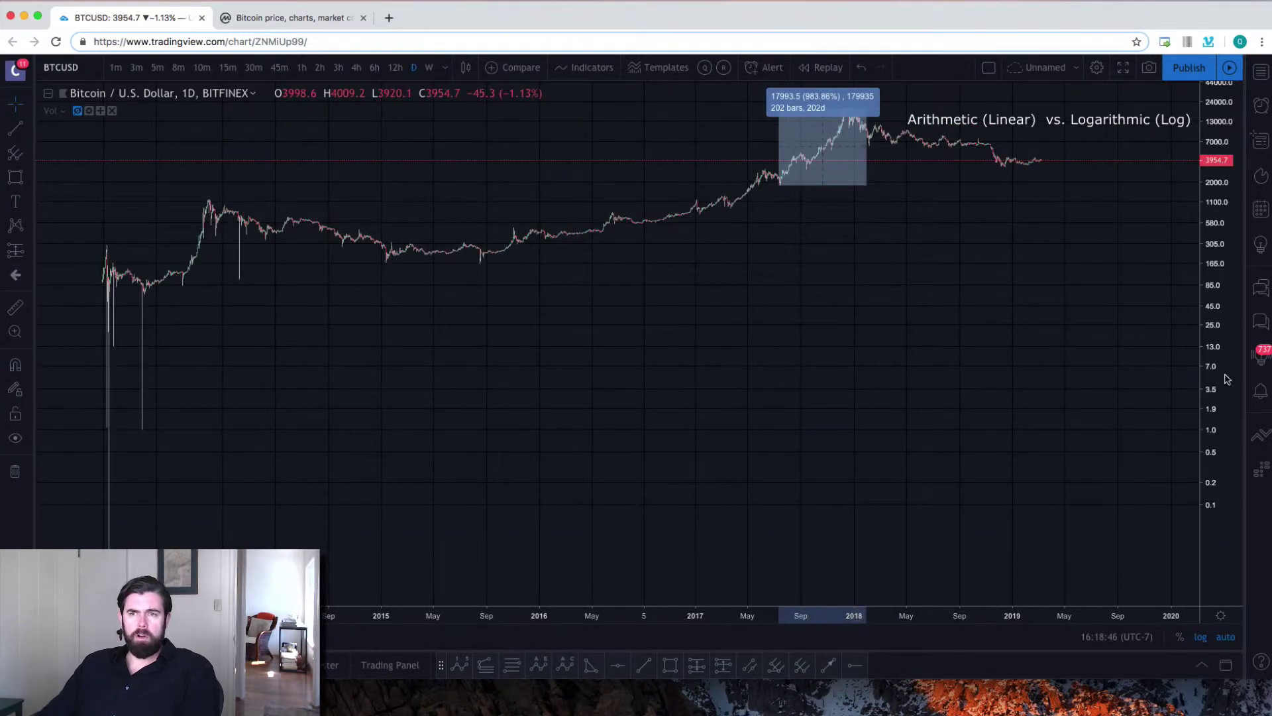
scroll(841, 449, "down", 5)
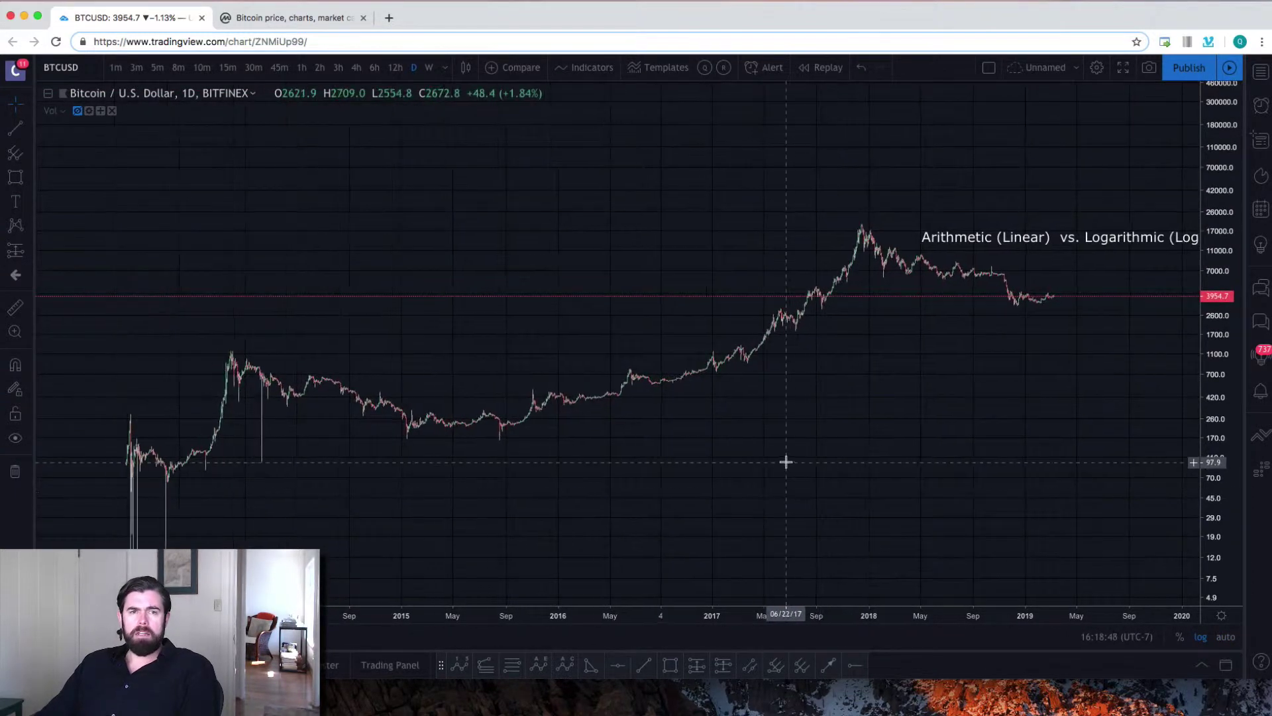
scroll(762, 454, "right", 5)
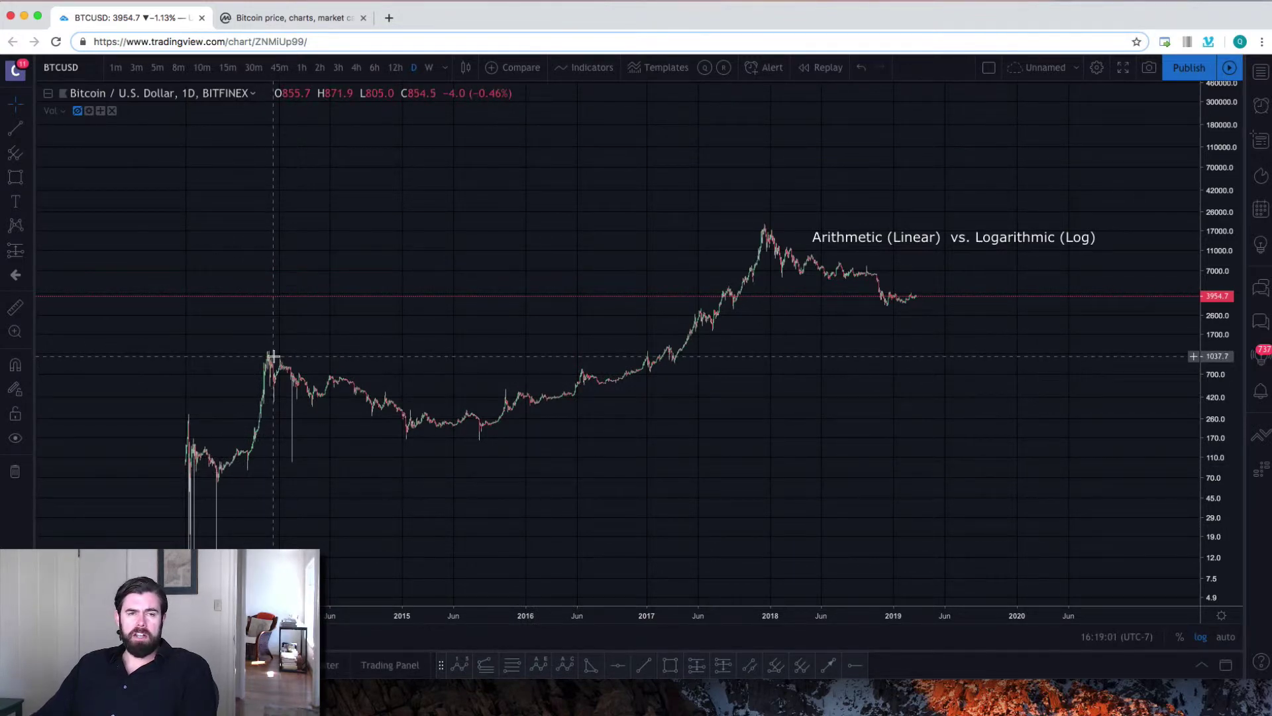
Step: Measure the 2013 rally and the 2017 rally (about 1953% over 292 days) on the log chart, then clear it
left_click(246, 464, "shift")
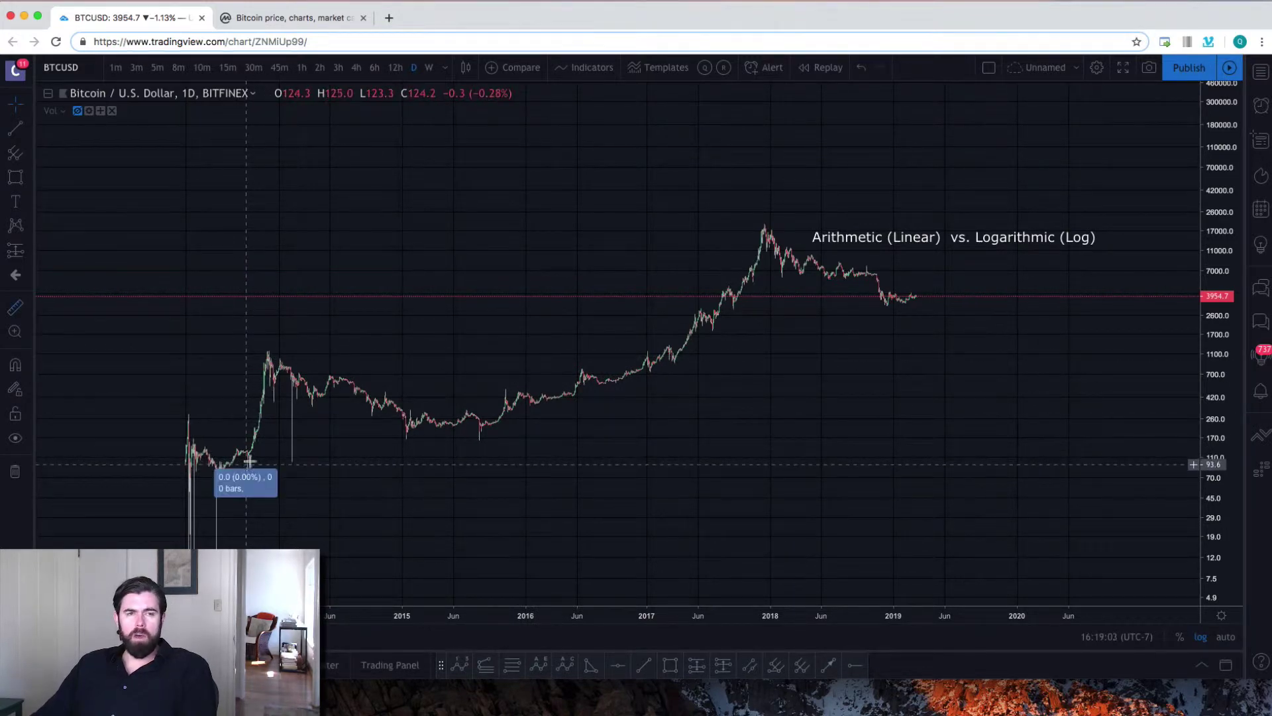
left_click(278, 353)
left_click(679, 361, "shift")
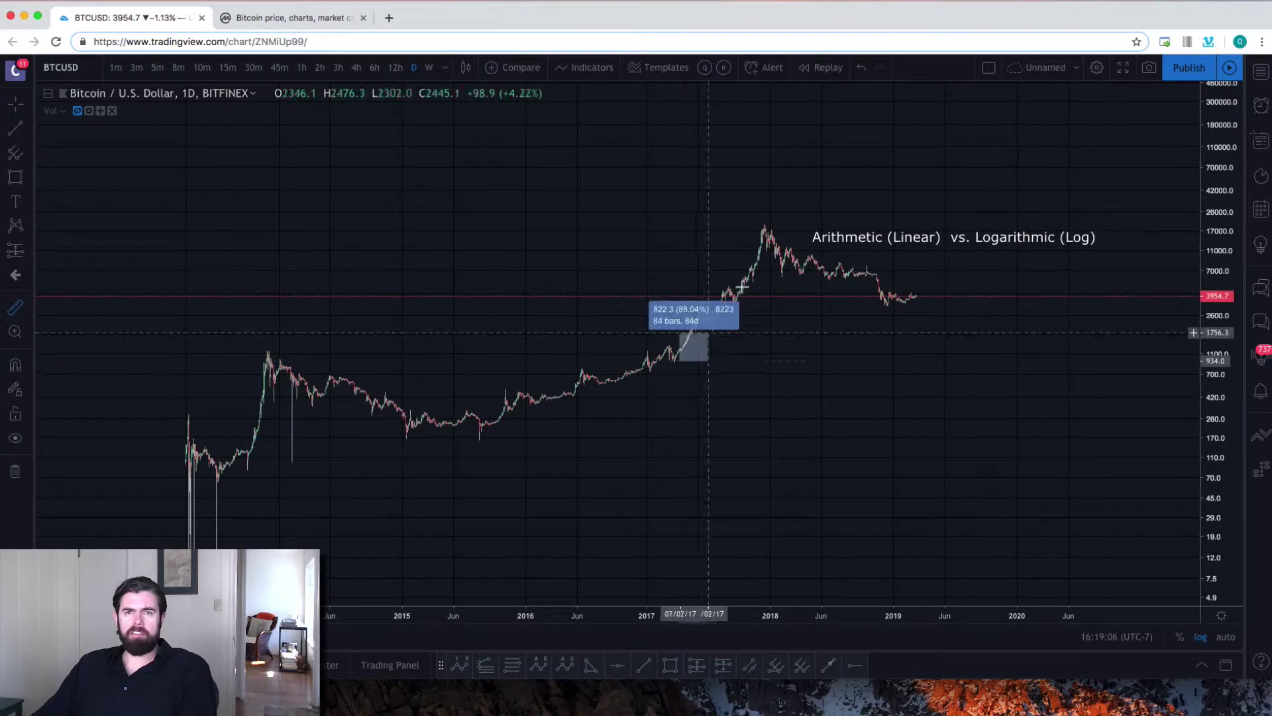
left_click(779, 226)
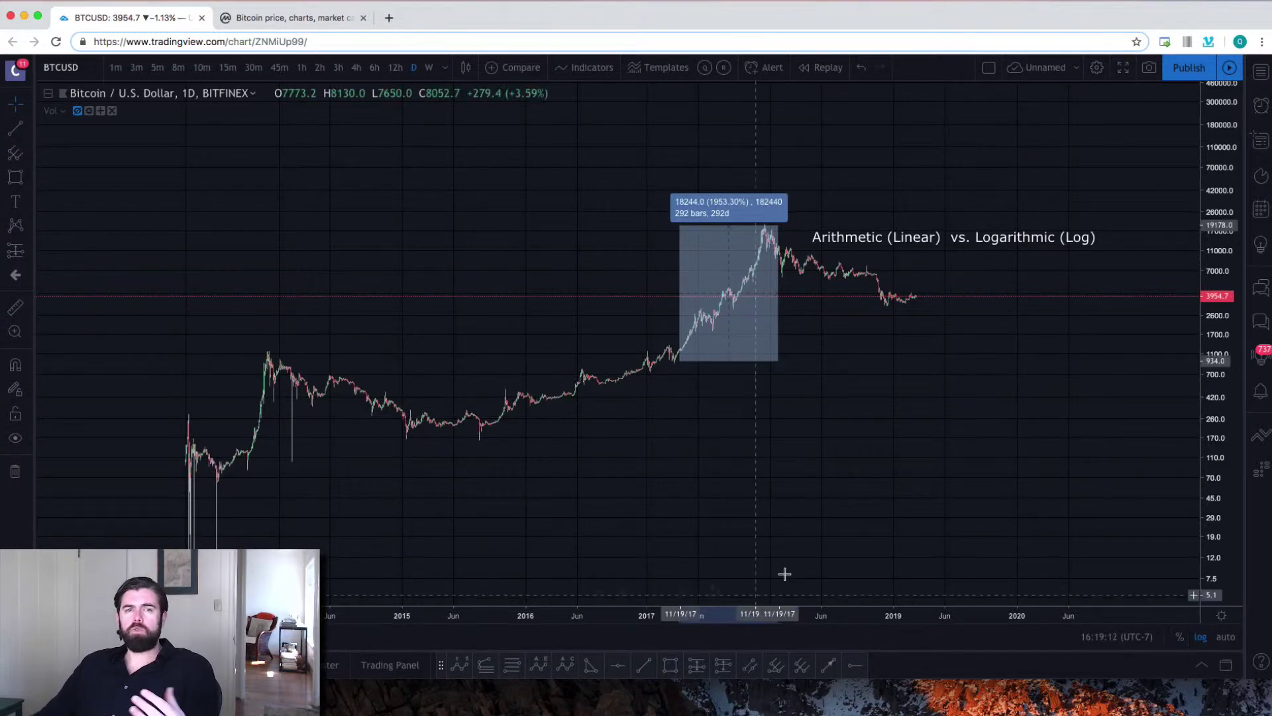
scroll(785, 552, "up", 2)
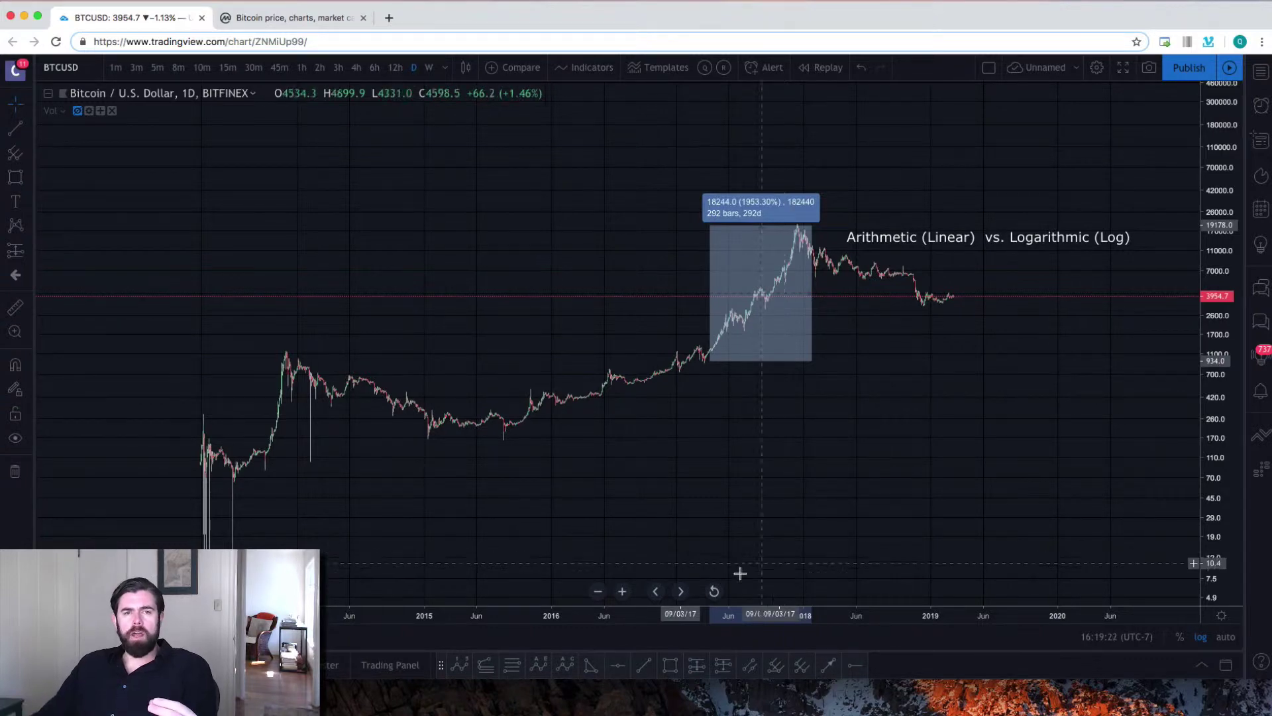
left_click(559, 483)
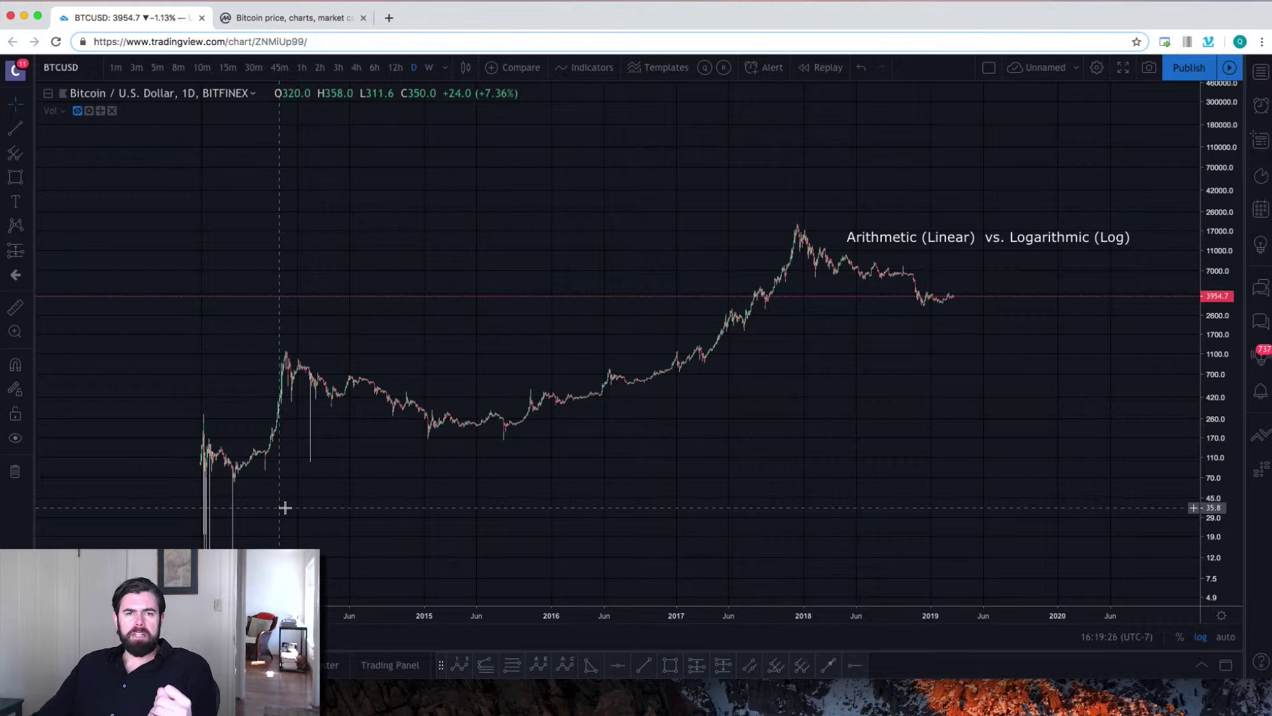
left_click(17, 130)
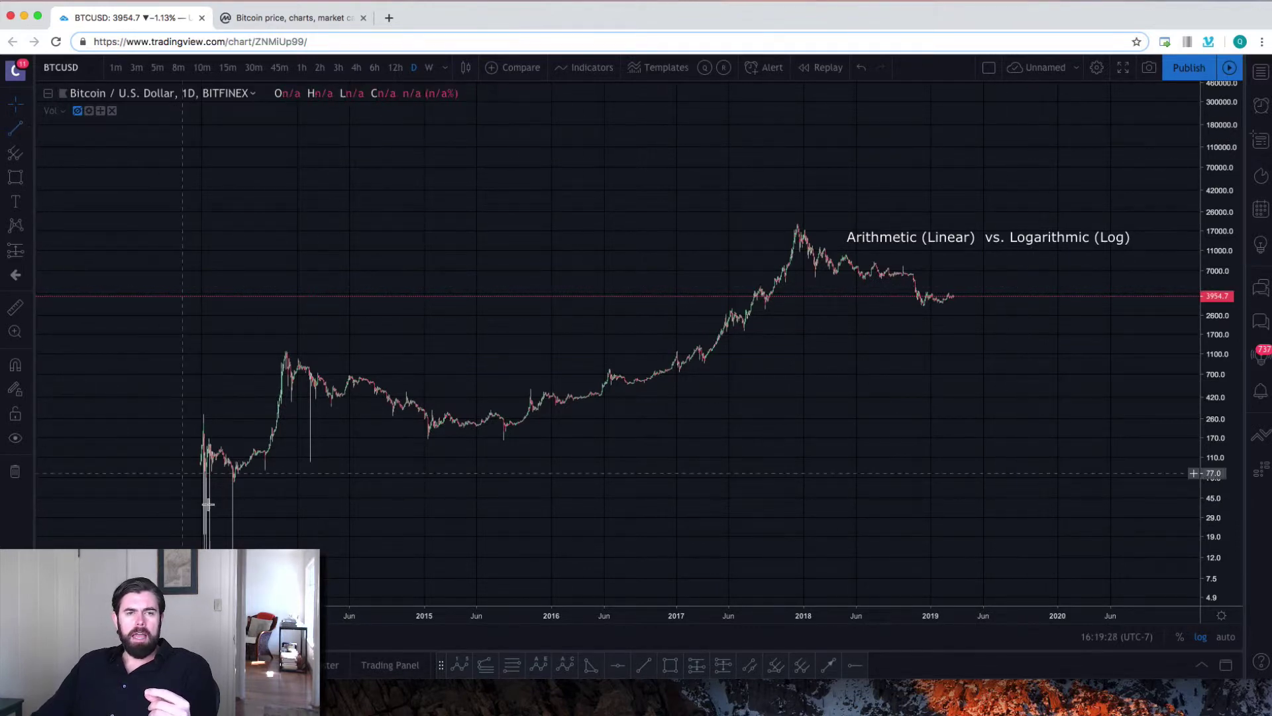
Step: Draw a trend line along the lows from 2014 to early 2020, delete it, and pan toward recent dates
left_click(267, 505)
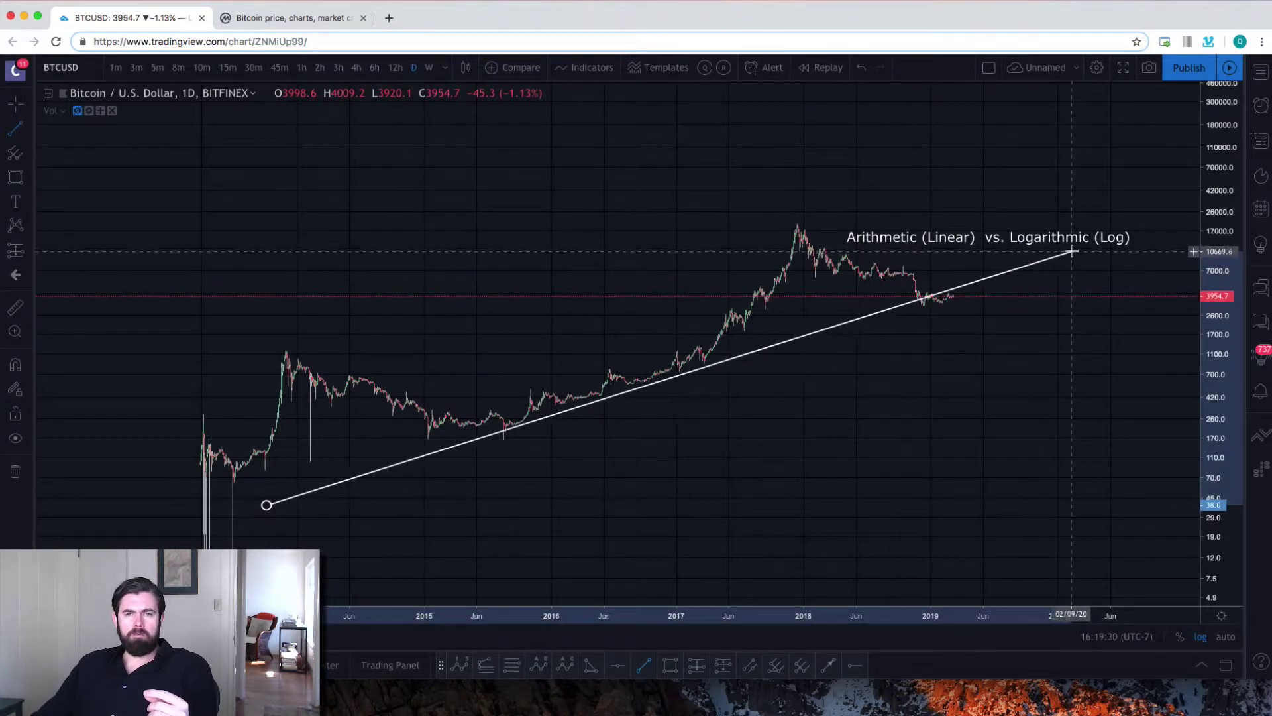
left_click(1067, 247)
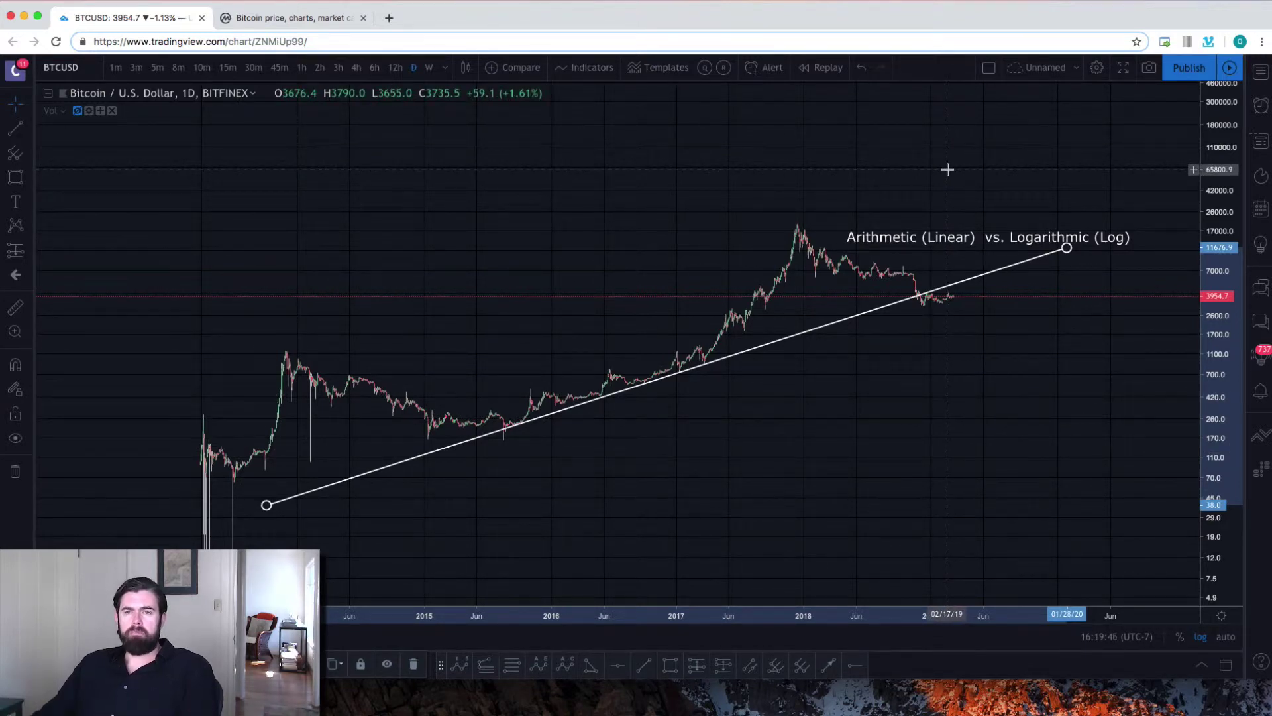
left_click(865, 316)
key("Delete")
left_click_drag(897, 261, 782, 276)
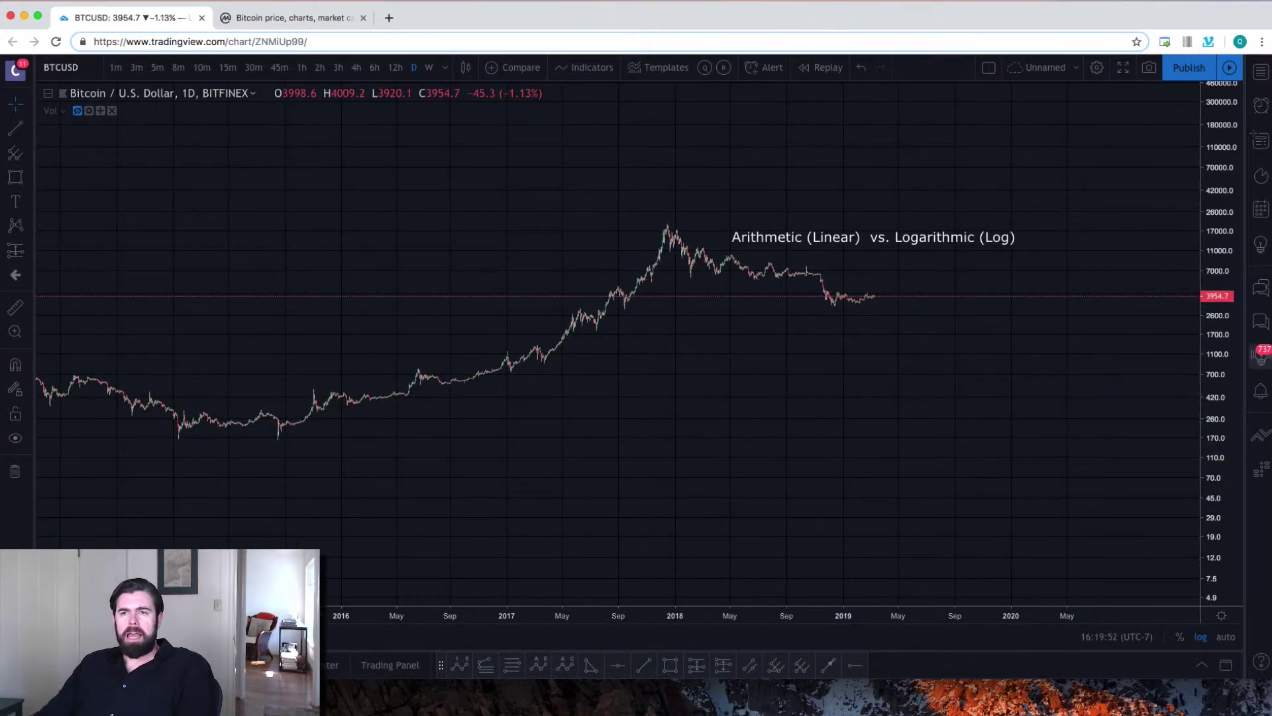
Step: Enable auto scale and zoom into the 2018 slide from near 20000 toward 3954.7
left_click(1219, 640)
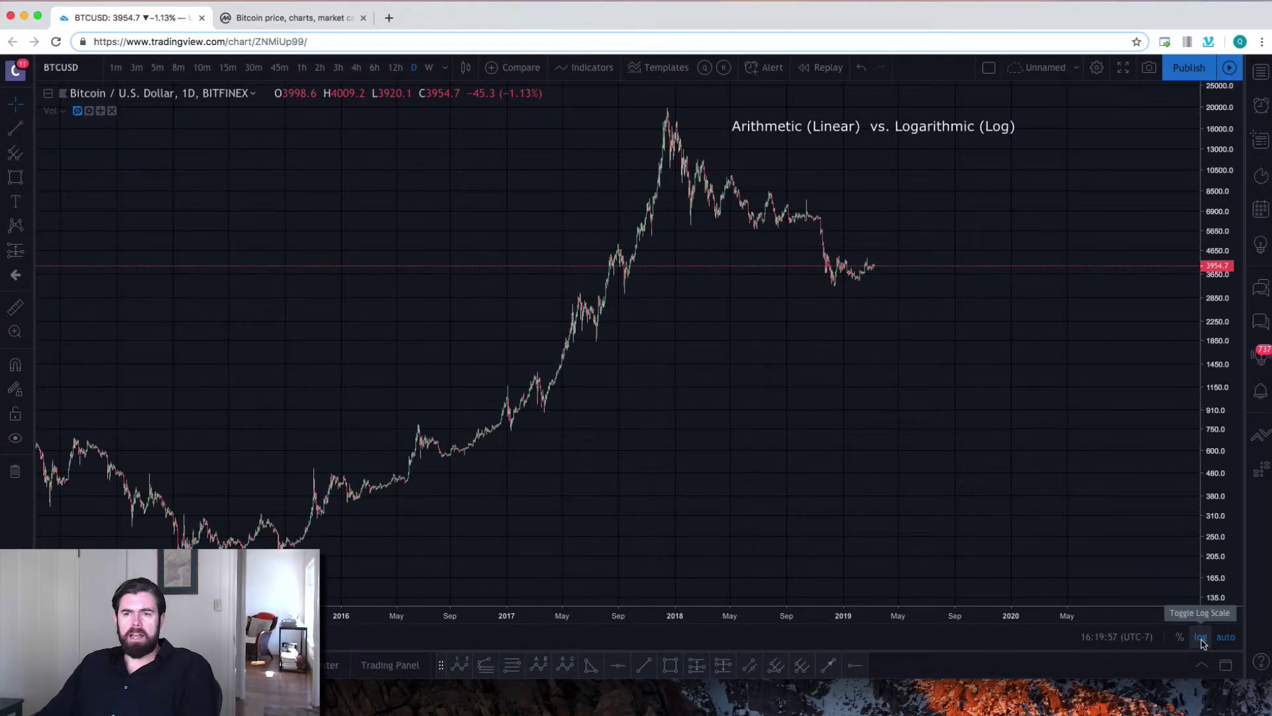
scroll(835, 353, "up", 3)
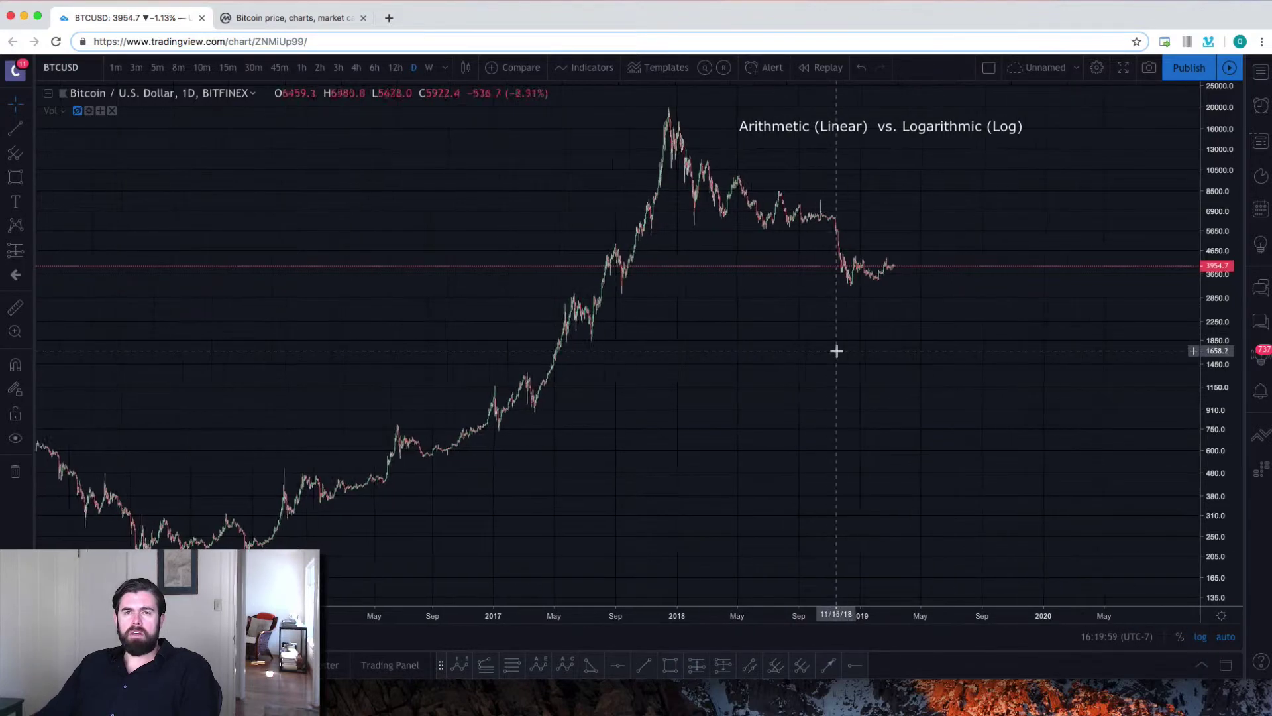
scroll(836, 362, "up", 8)
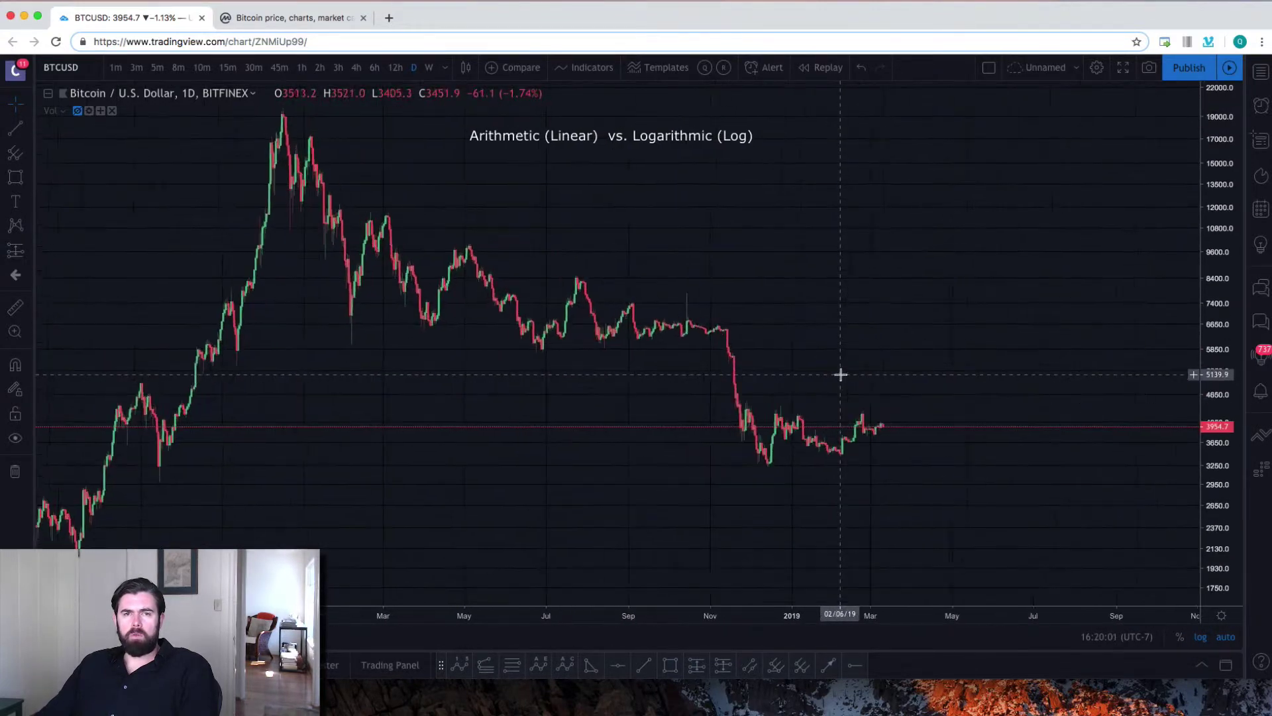
scroll(457, 255, "up", 1)
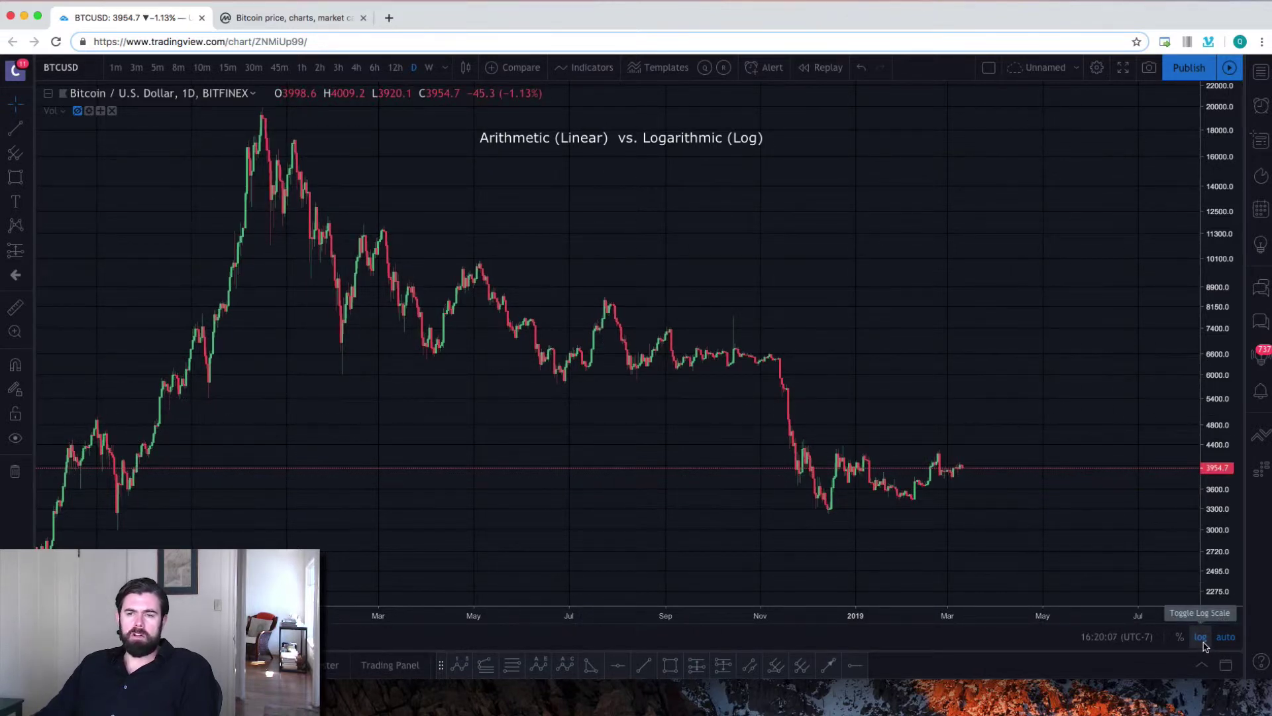
scroll(575, 350, "up", 2)
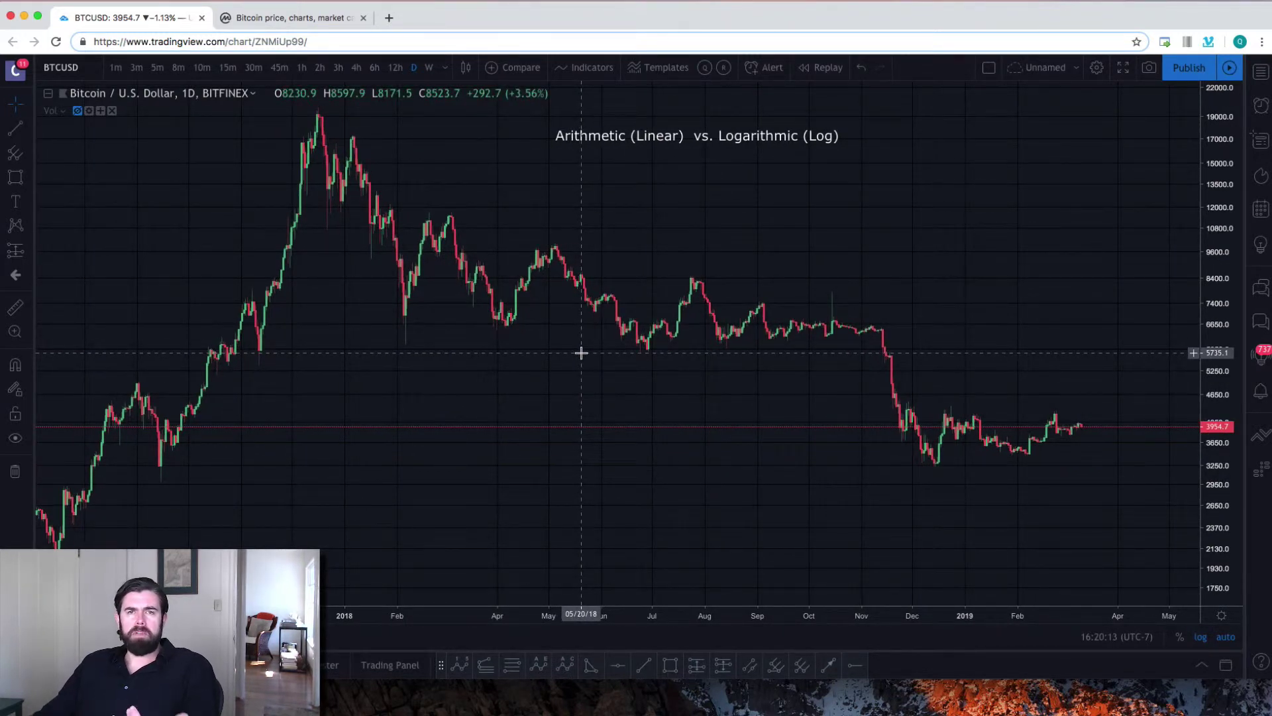
Step: Bring up the Bitcoin page in the CoinMarketCap tab
left_click(275, 19)
scroll(658, 279, "down", 3)
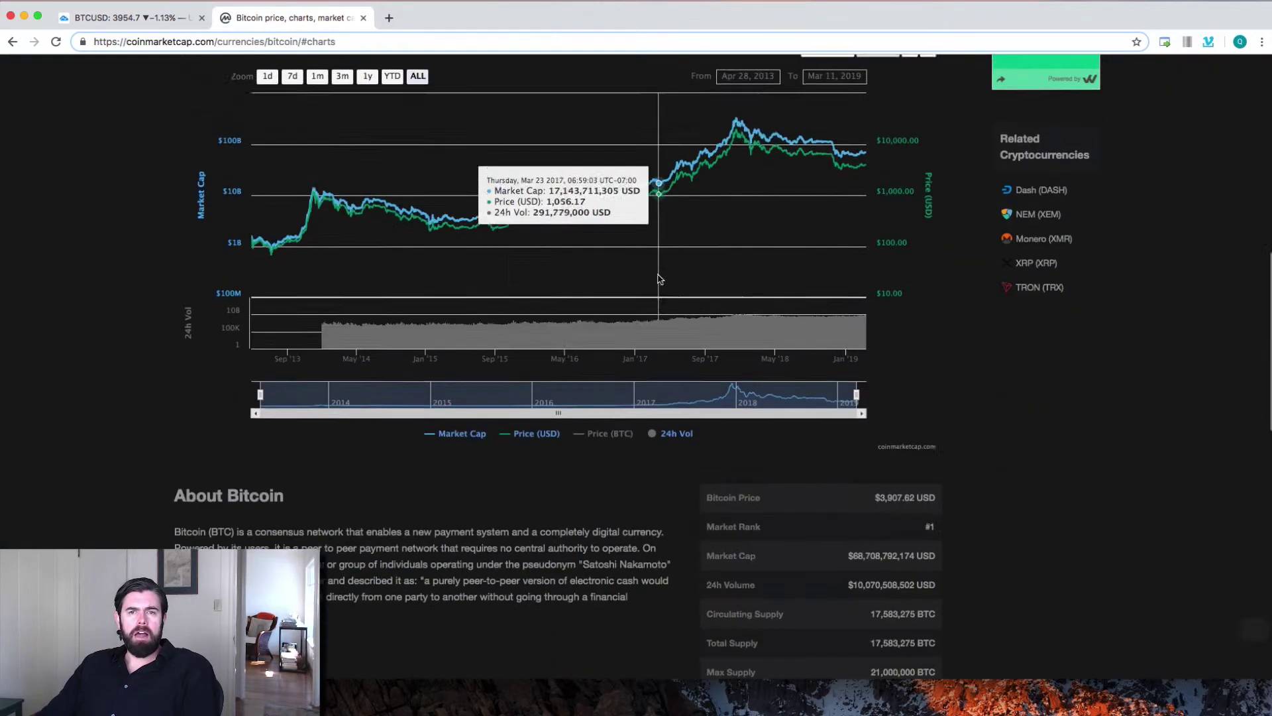
scroll(658, 285, "up", 8)
scroll(229, 162, "up", 3)
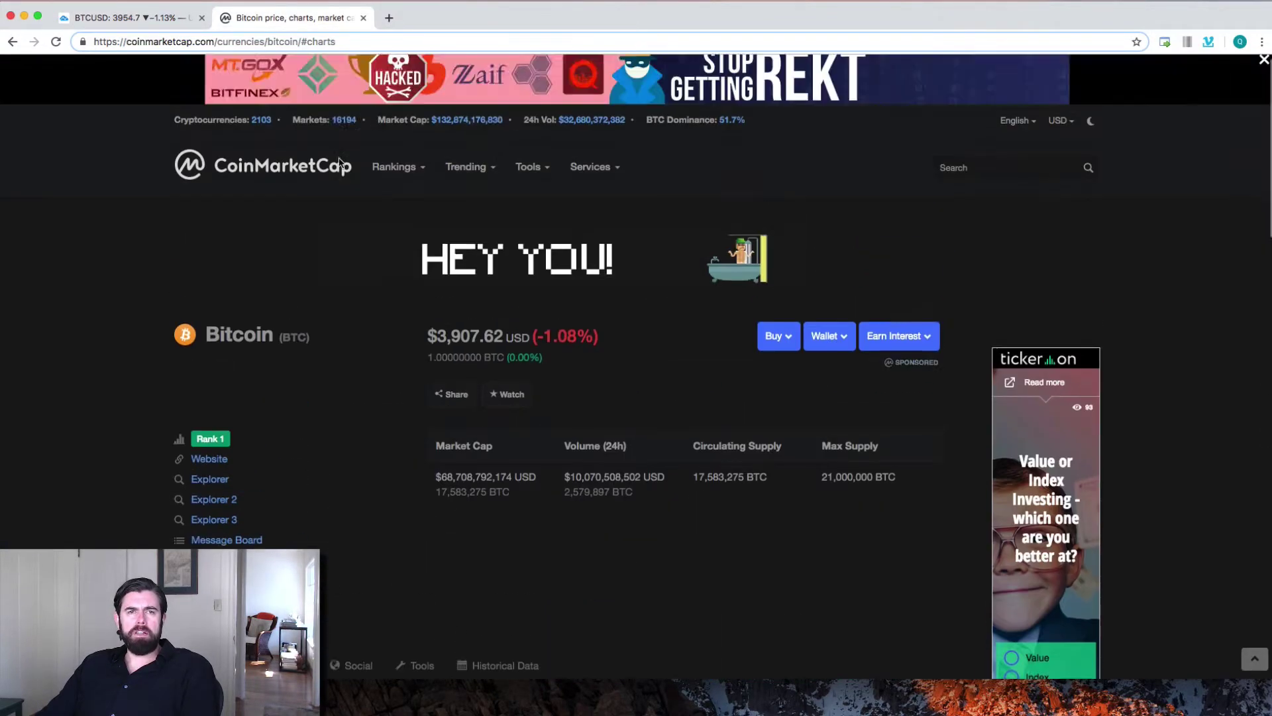
scroll(397, 207, "down", 4)
scroll(400, 208, "up", 4)
scroll(378, 278, "down", 5)
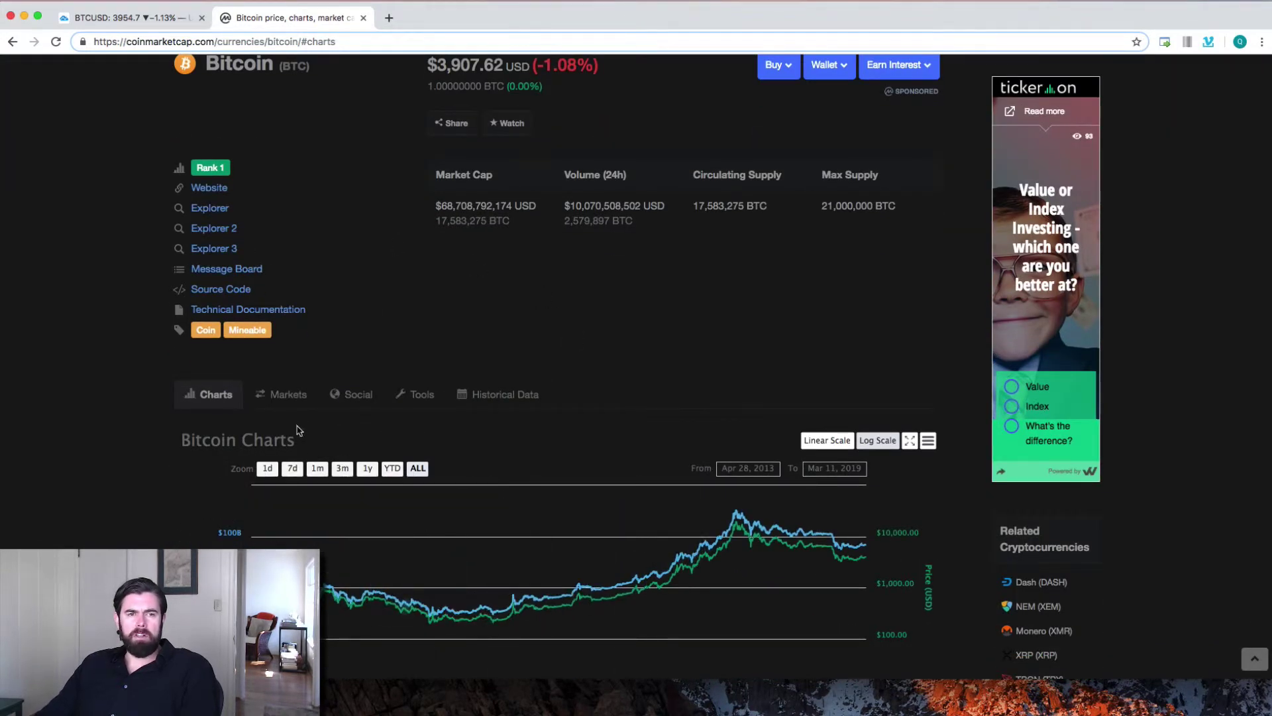
Step: Show CoinMarketCap's Bitcoin price chart on a linear scale
left_click(827, 440)
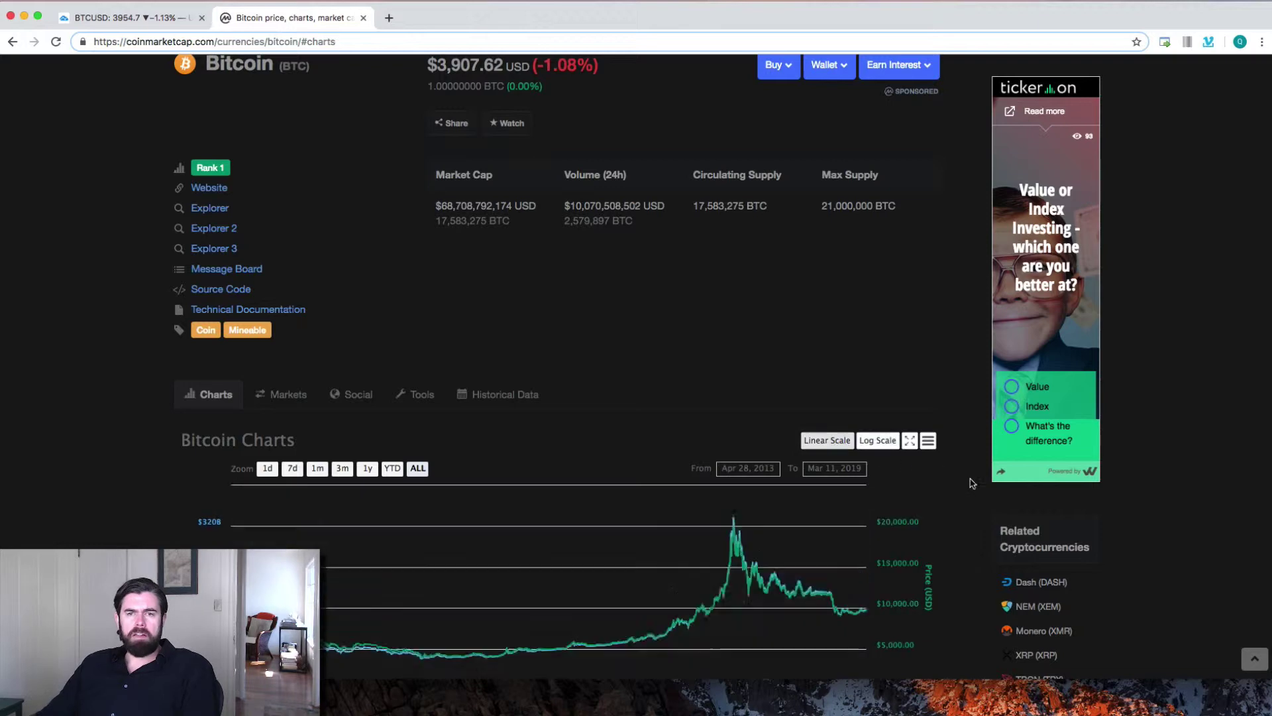
scroll(969, 483, "down", 5)
scroll(968, 483, "up", 3)
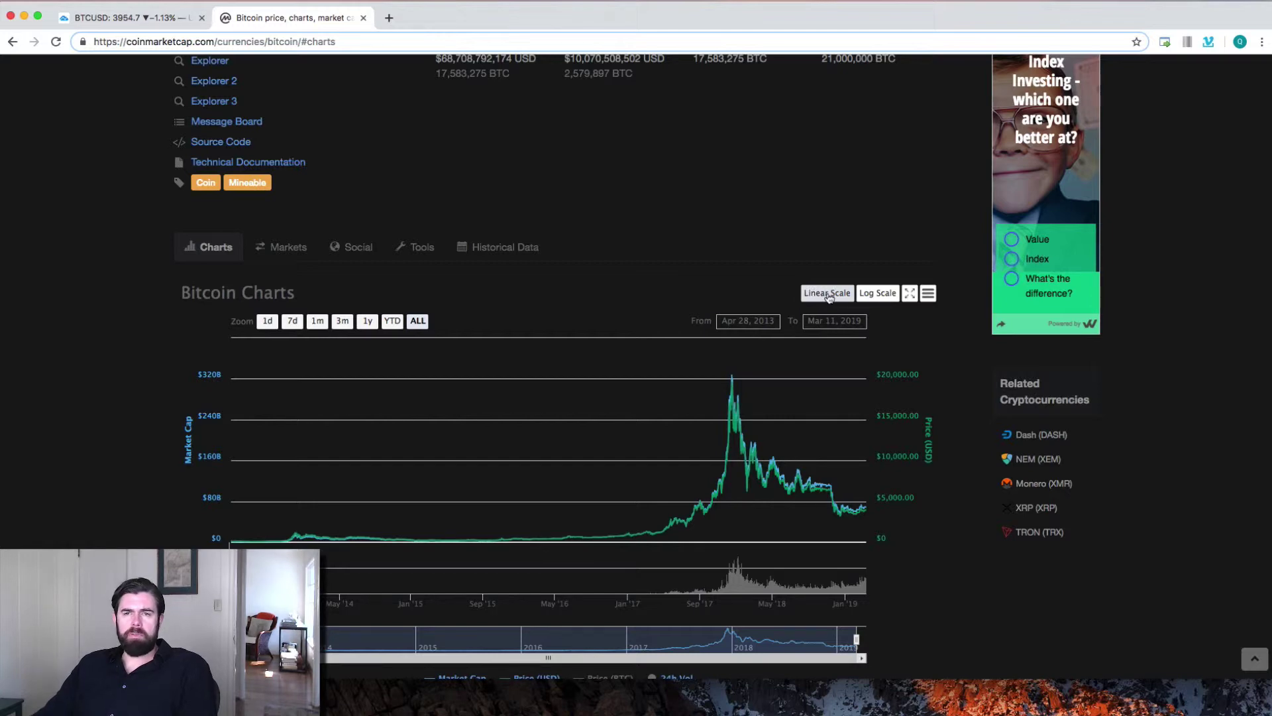
scroll(835, 629, "down", 2)
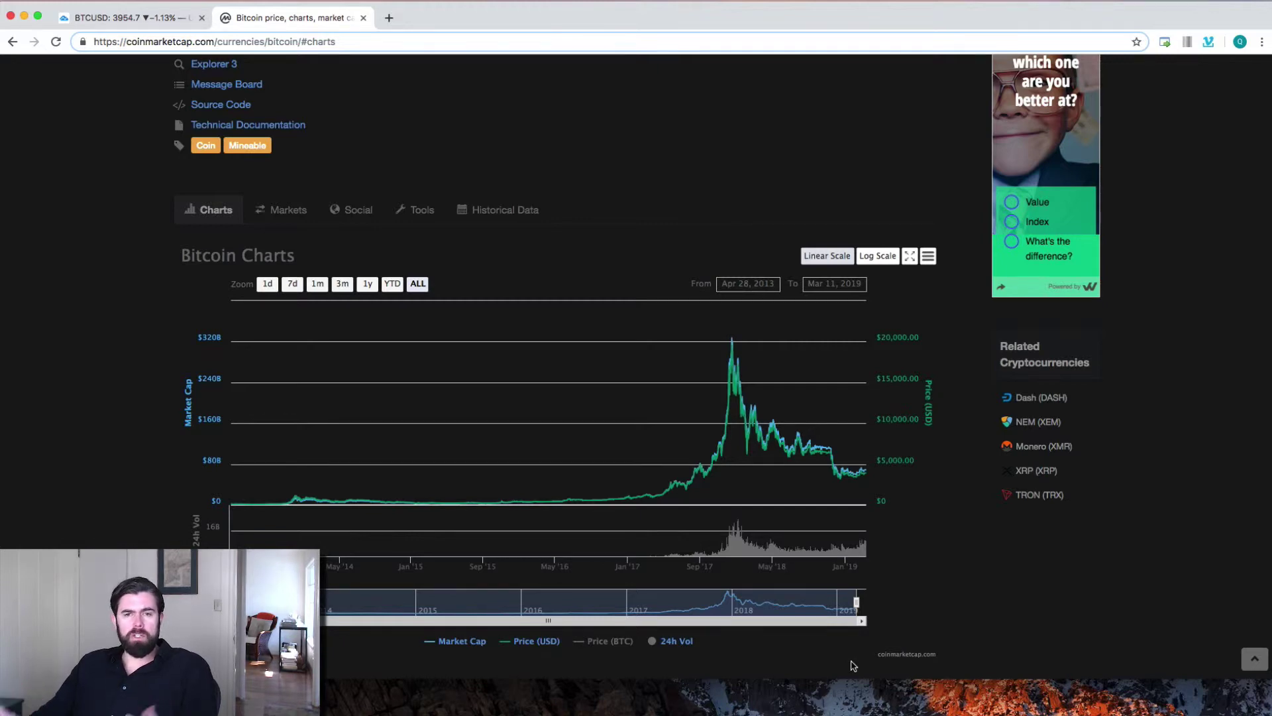
Step: Switch the Bitcoin chart back to log scale, then return to TradingView's BTCUSD chart
left_click(878, 257)
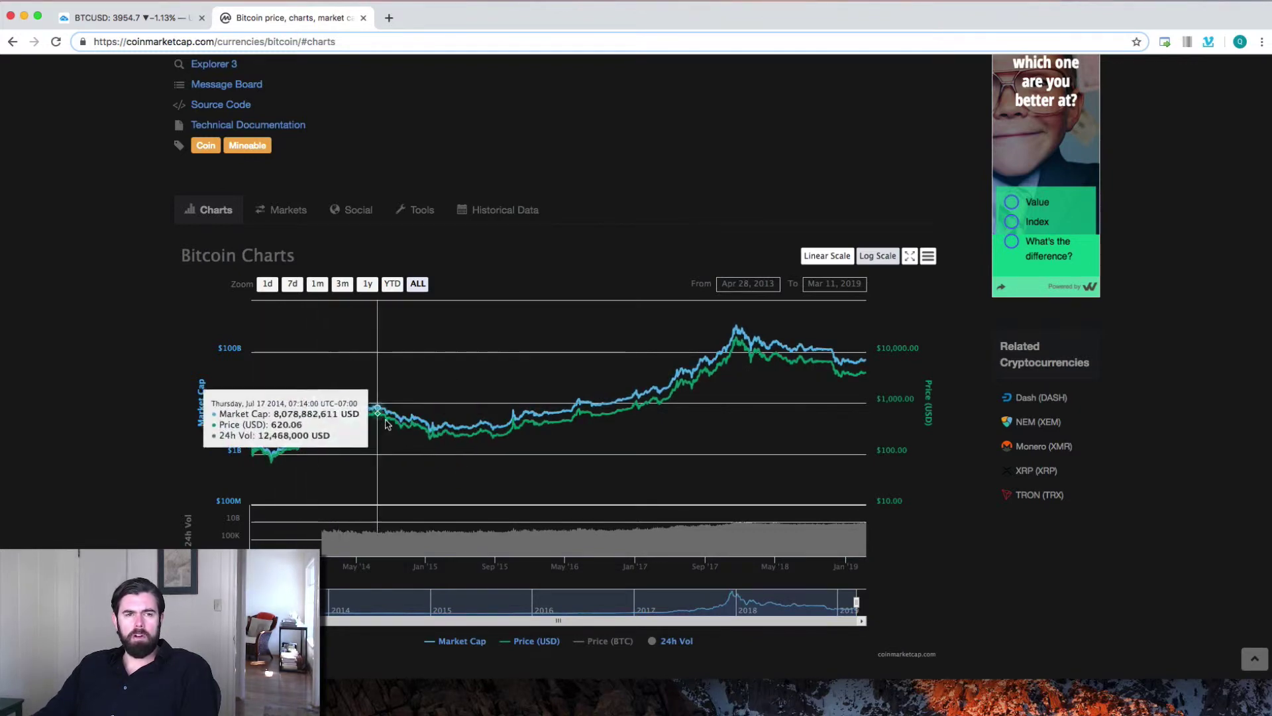
scroll(709, 371, "up", 3)
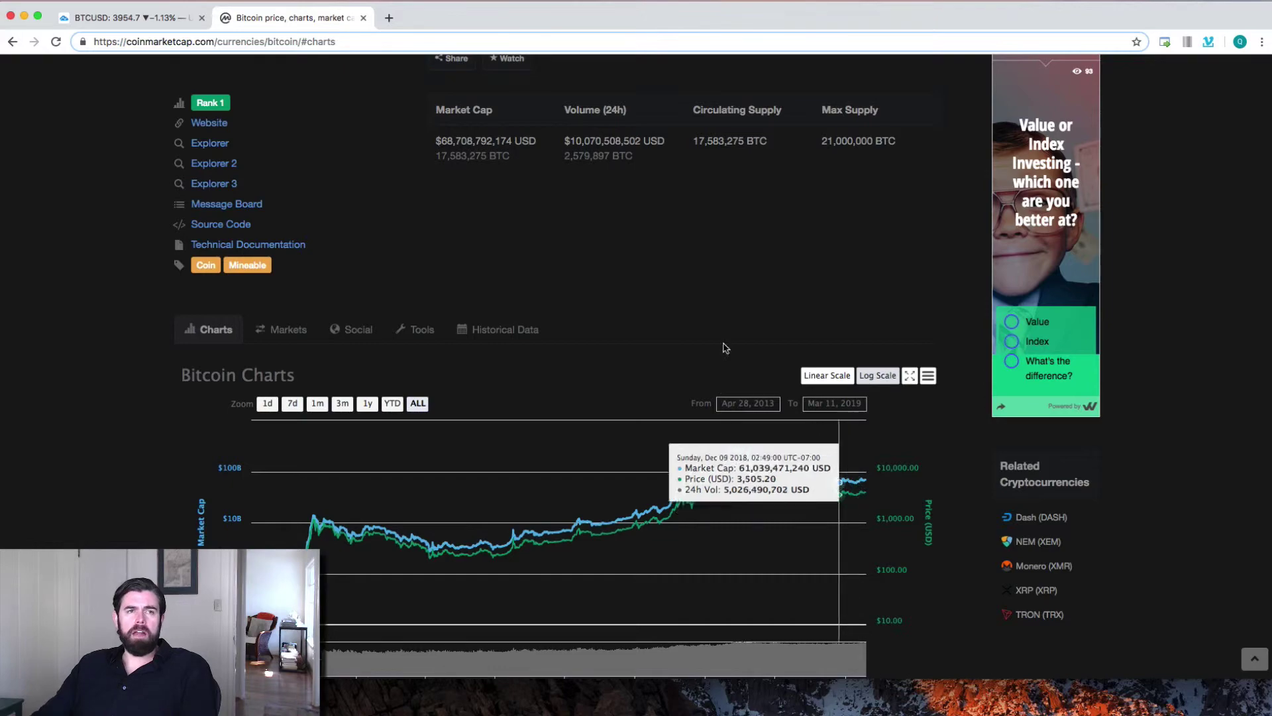
left_click(133, 17)
scroll(442, 274, "down", 10)
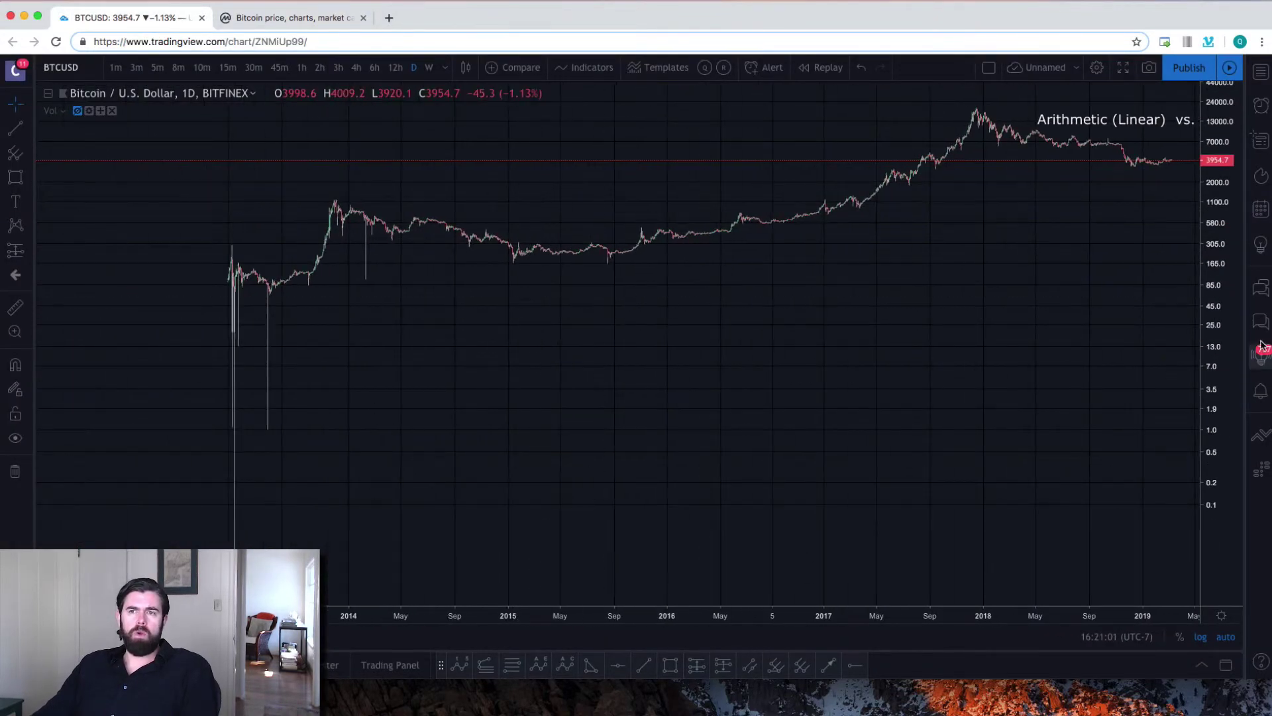
Step: Lower the 2018 peak to mid-chart and zoom out so 2014–2019 fits
left_click_drag(1189, 283, 860, 517)
scroll(855, 511, "down", 3)
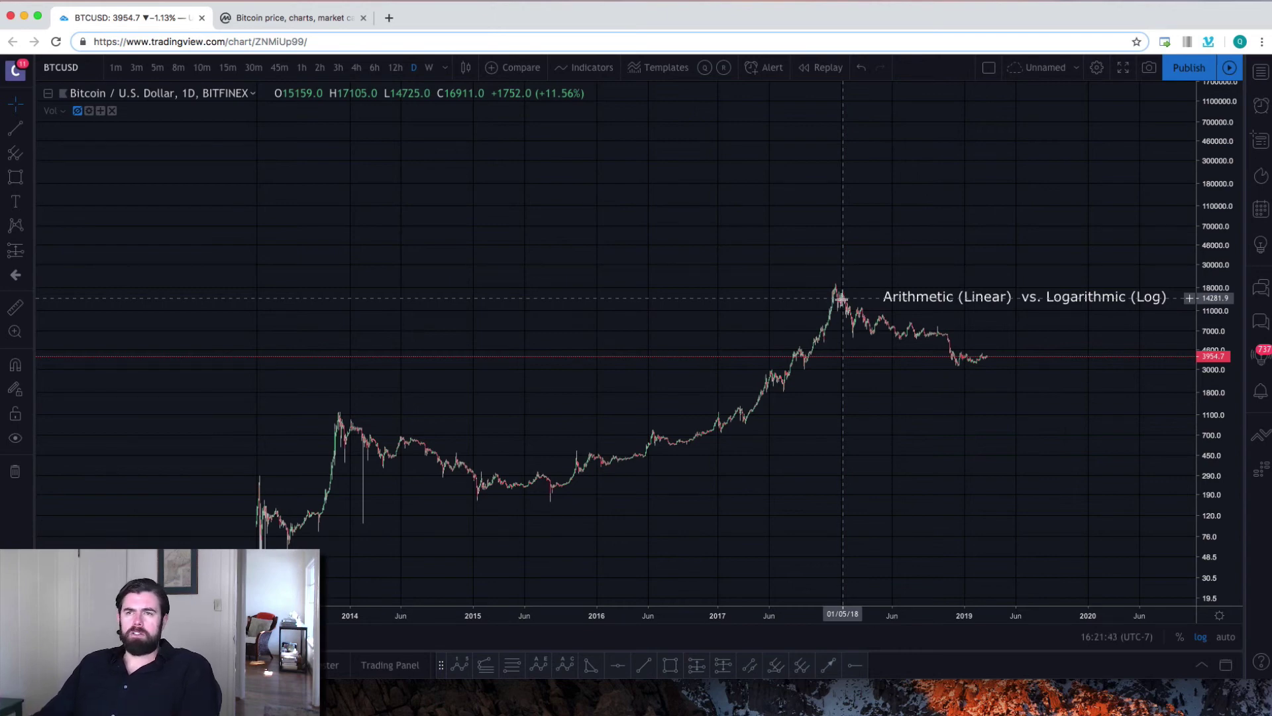
scroll(834, 298, "right", 5)
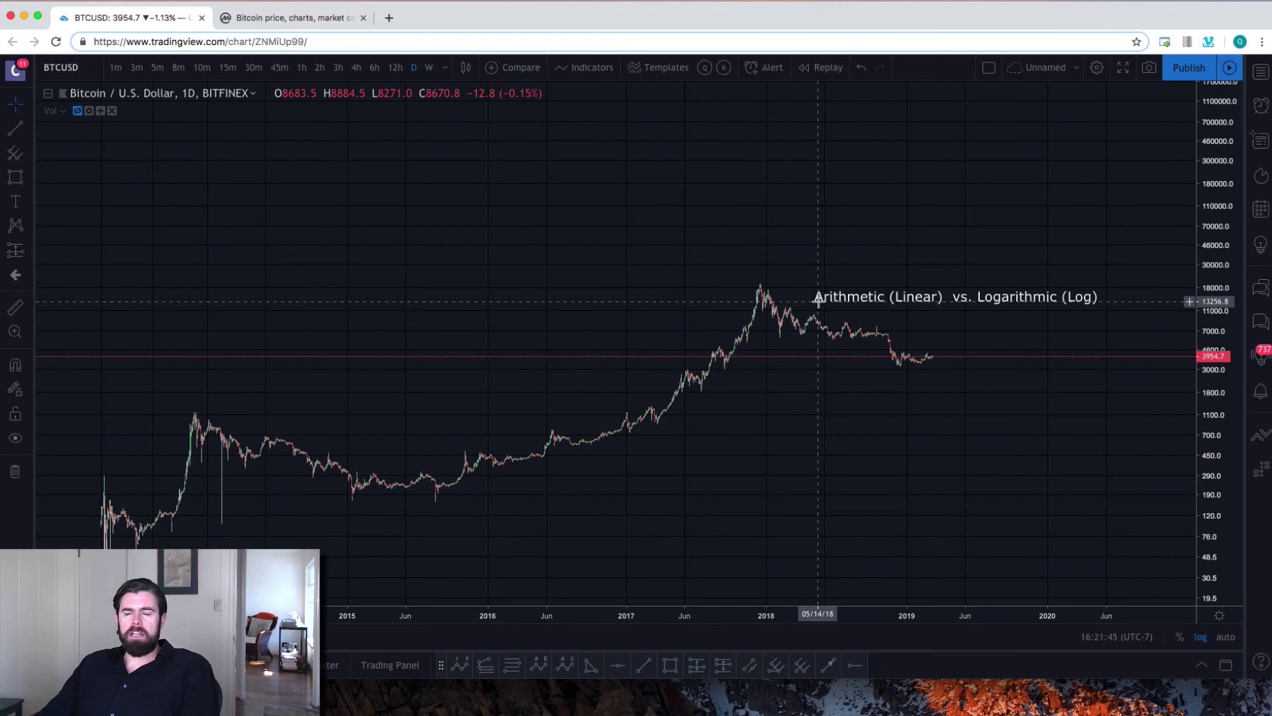